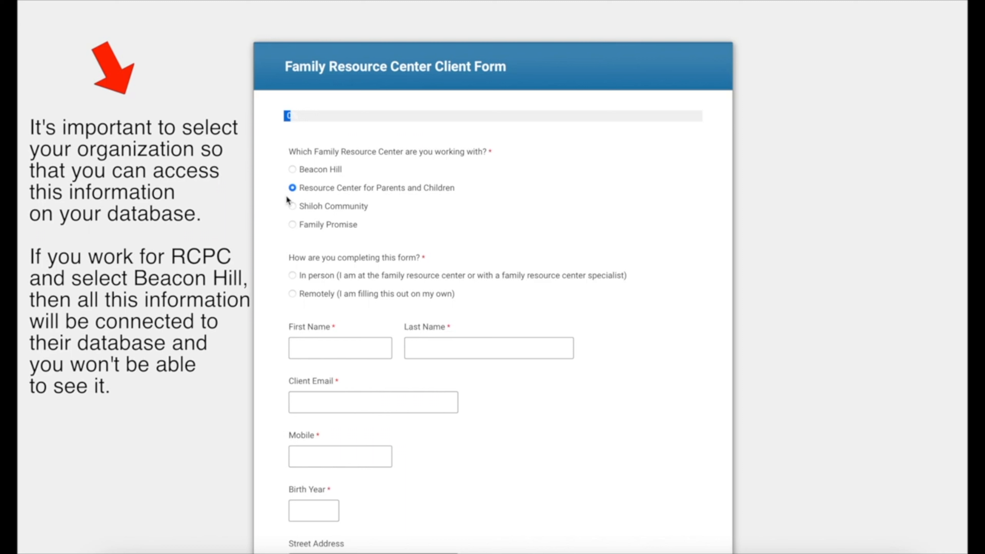
Step: Fill in the client's first and last name, e-mail address, mobile number and birth year
{"action": "scroll", "coordinate": [290, 183], "scroll_direction": "down", "scroll_amount": 3}
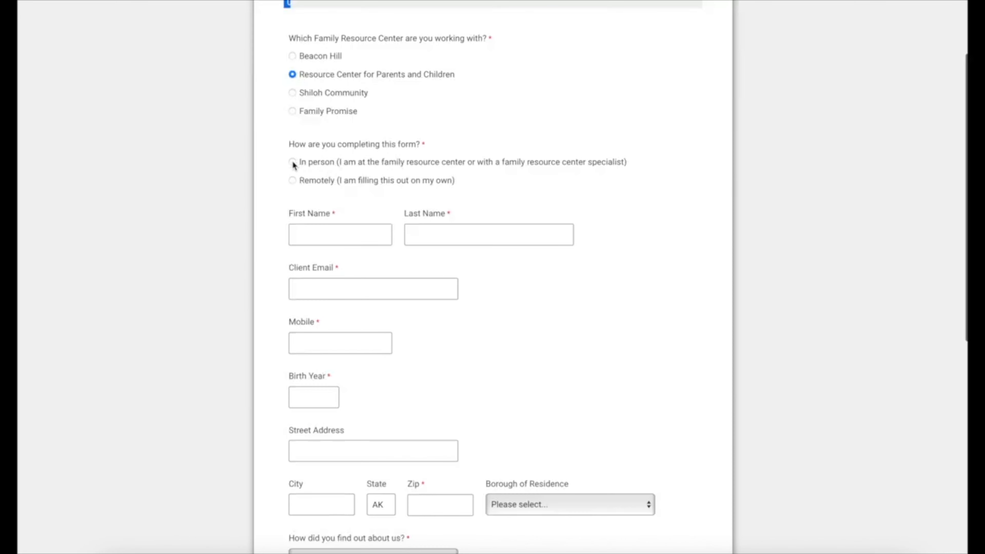
{"action": "scroll", "coordinate": [579, 184], "scroll_direction": "down", "scroll_amount": 3}
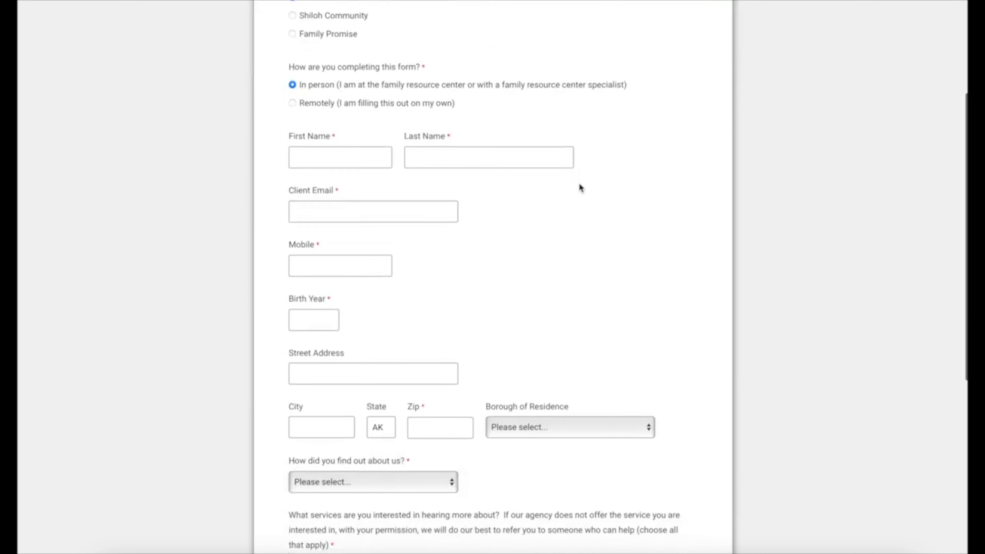
{"action": "left_click", "coordinate": [345, 141]}
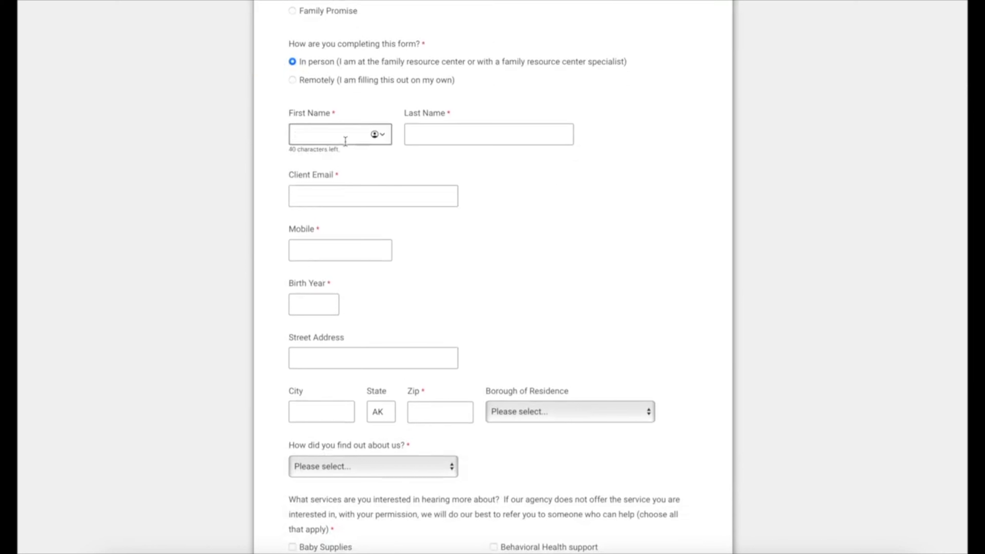
{"action": "type", "text": "Jerry"}
{"action": "key", "text": "Tab"}
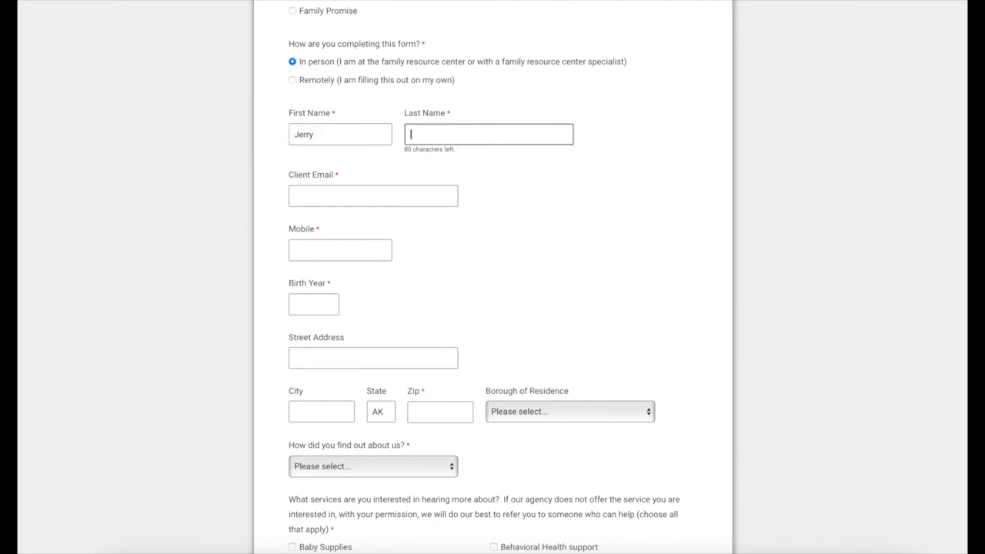
{"action": "type", "text": "Seinfield"}
{"action": "left_click", "coordinate": [323, 196]}
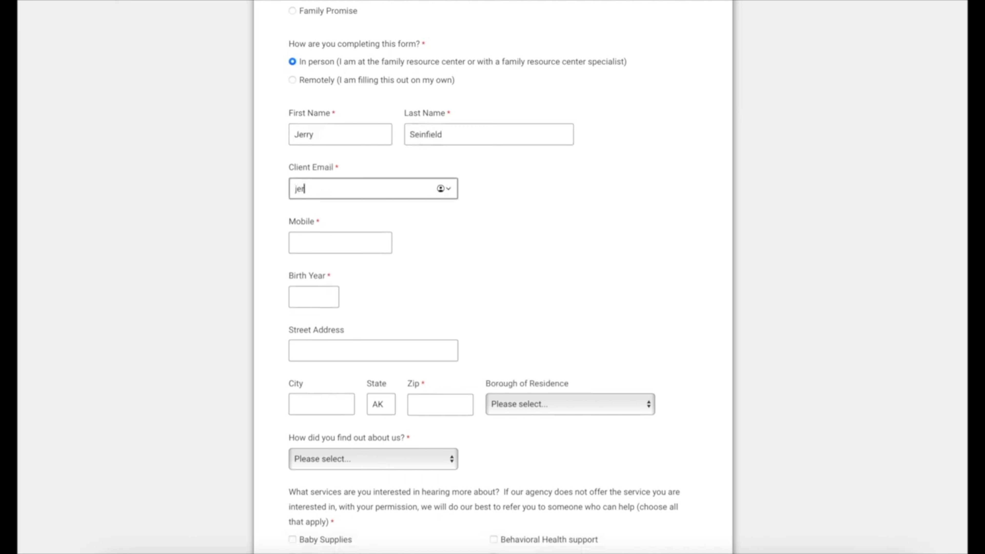
{"action": "key", "text": "Tab"}
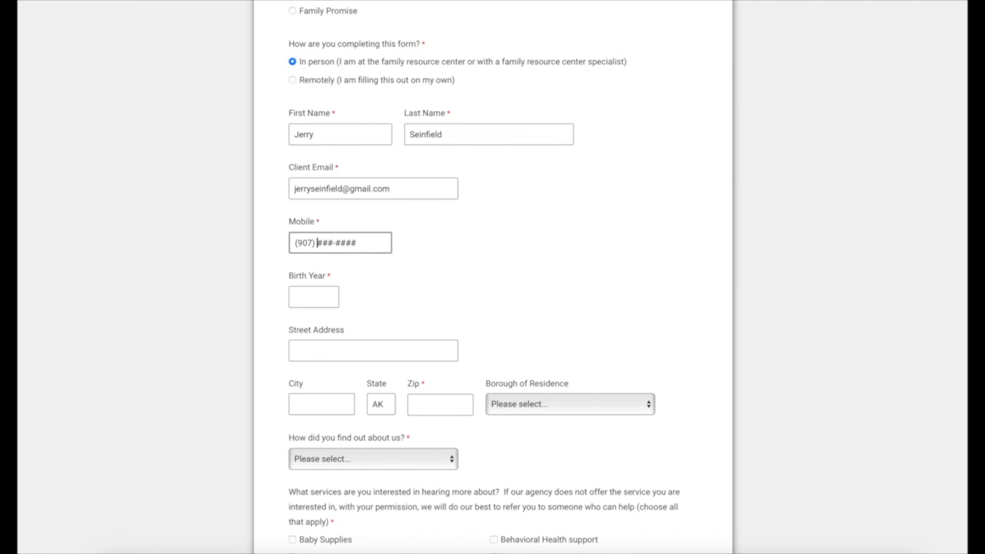
{"action": "key", "text": "Tab"}
{"action": "type", "text": "1965"}
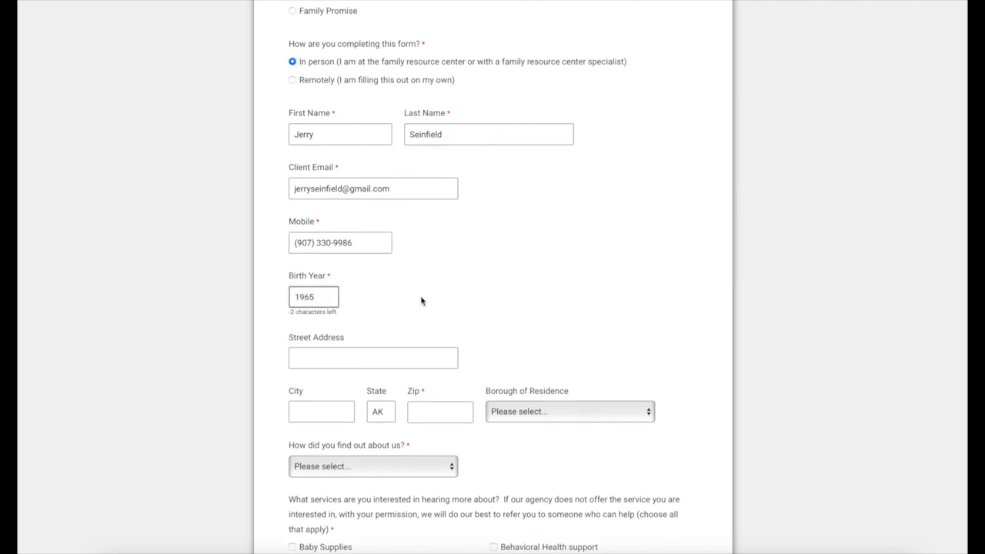
Step: Enter the client's zip code, choose Office of Children's Services as referral source, and tick Childcare
{"action": "scroll", "coordinate": [428, 341], "scroll_direction": "down", "scroll_amount": 2}
{"action": "left_click", "coordinate": [448, 321]}
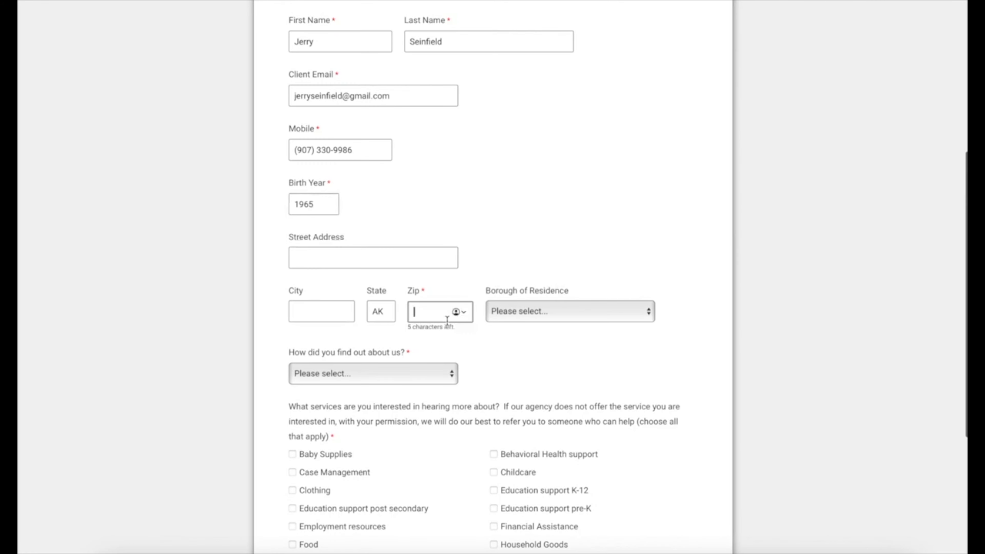
{"action": "type", "text": "99503"}
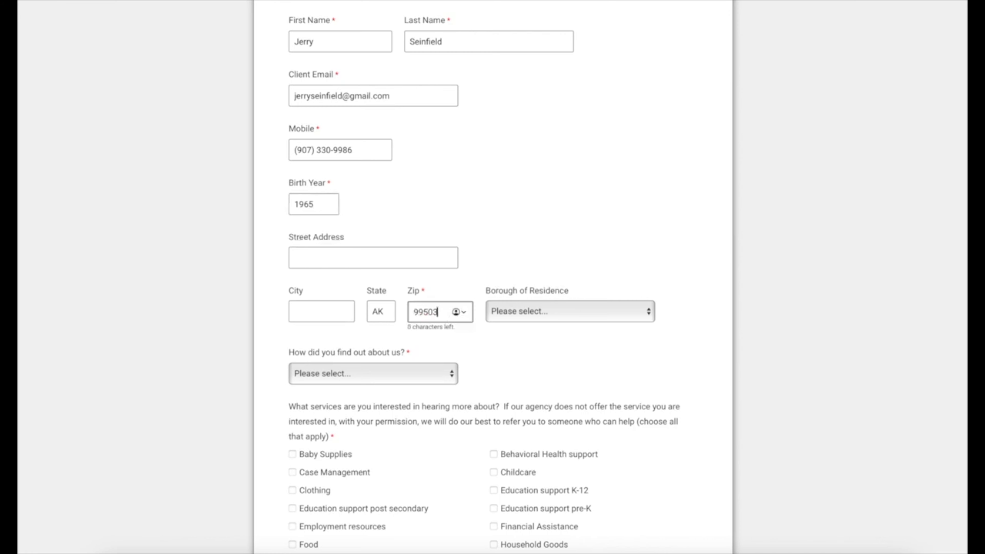
{"action": "left_click", "coordinate": [410, 374]}
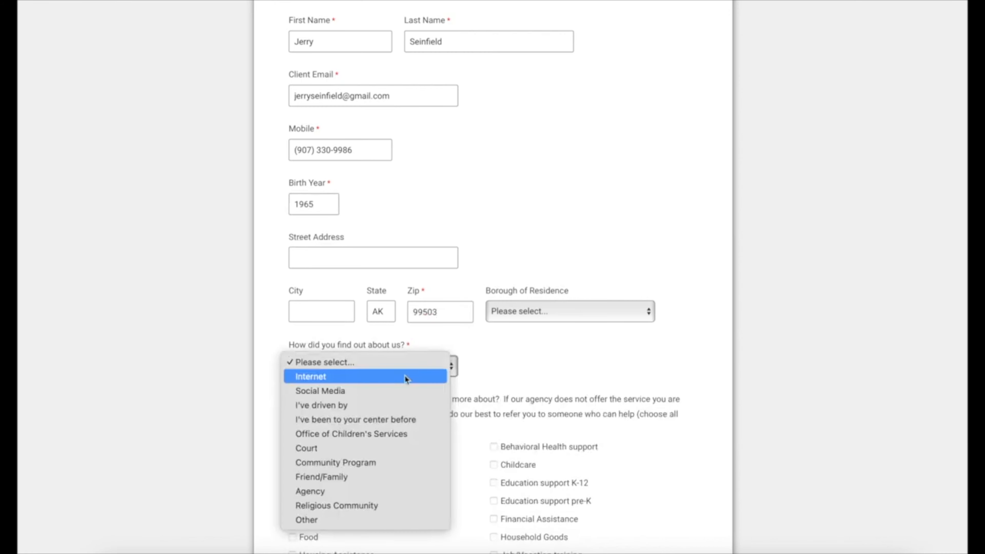
{"action": "left_click", "coordinate": [319, 434]}
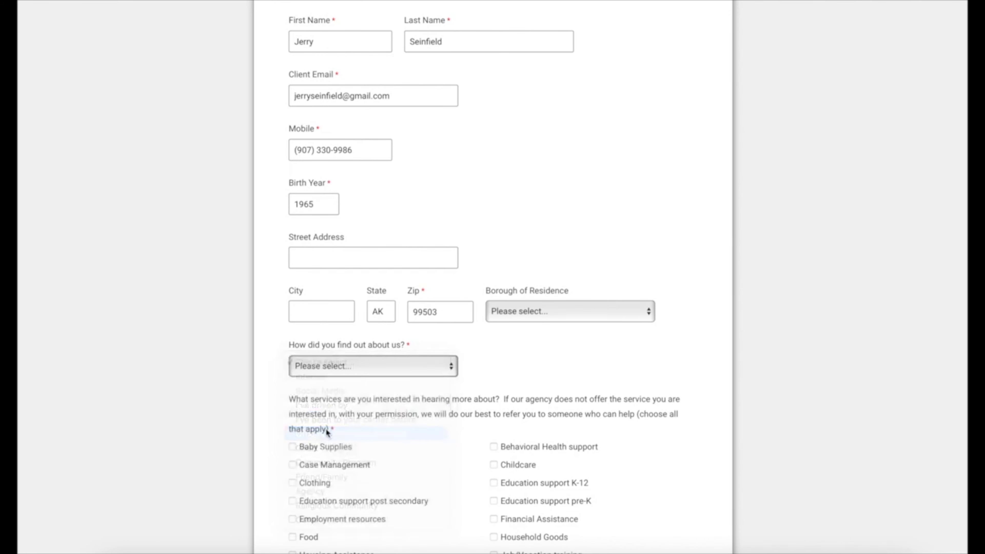
{"action": "scroll", "coordinate": [498, 434], "scroll_direction": "down", "scroll_amount": 5}
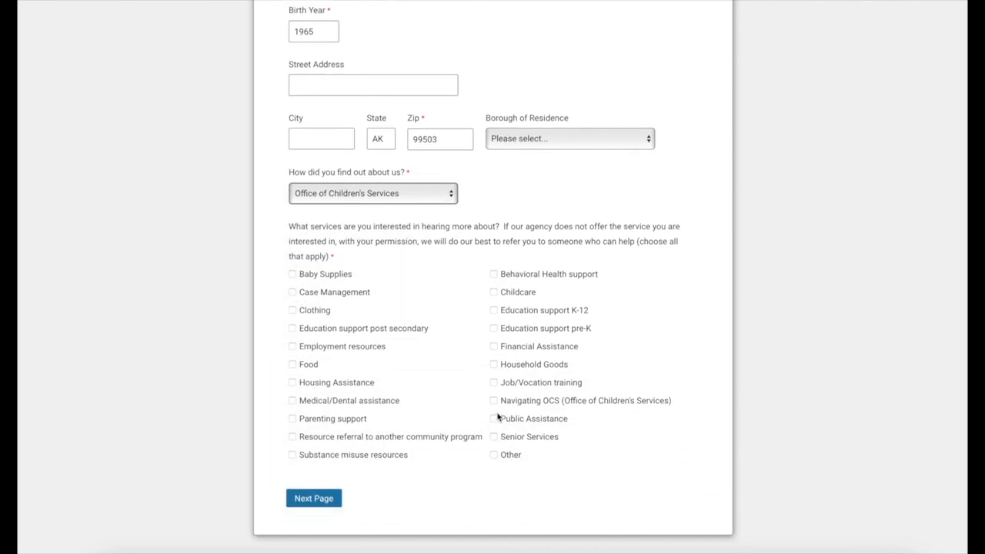
{"action": "left_click", "coordinate": [492, 292]}
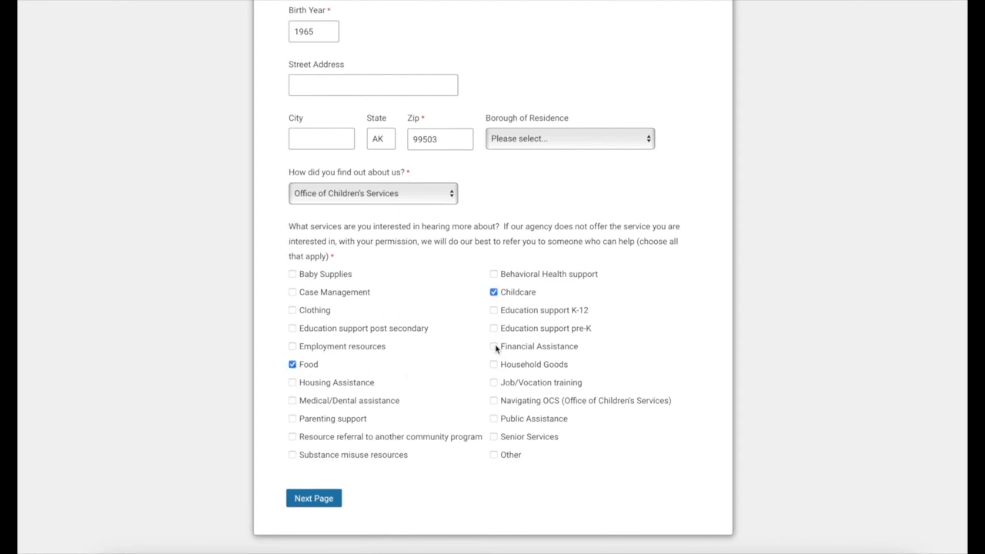
Step: Advance to the next page and set the preferred contact method to Phone
{"action": "left_click", "coordinate": [323, 502]}
{"action": "left_click", "coordinate": [339, 173]}
{"action": "left_click", "coordinate": [339, 180]}
Step: Set home language to English, relationship status to Single - Never Married, and gender to Male
{"action": "left_click", "coordinate": [383, 228]}
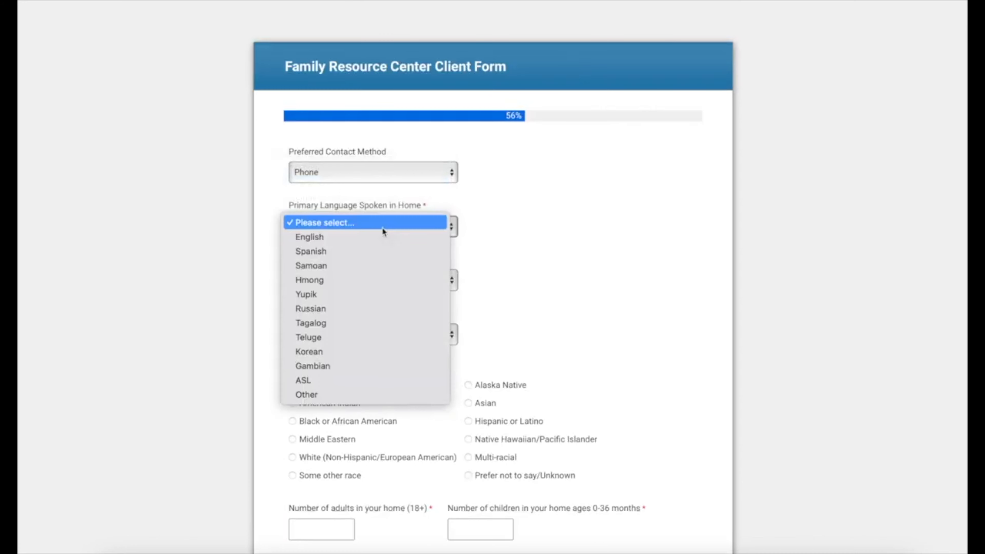
{"action": "left_click", "coordinate": [378, 237]}
{"action": "left_click", "coordinate": [388, 282]}
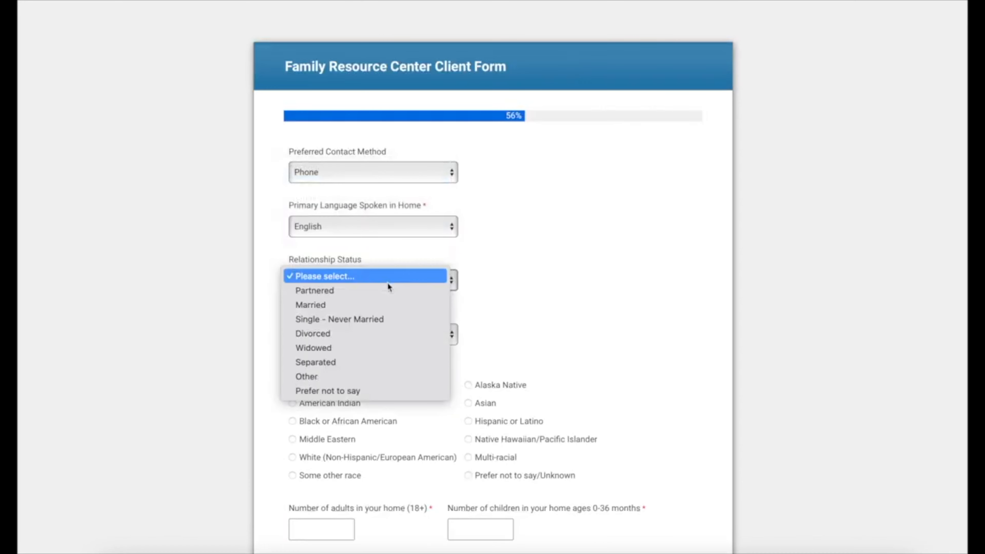
{"action": "left_click", "coordinate": [365, 317]}
{"action": "left_click", "coordinate": [369, 334]}
{"action": "left_click", "coordinate": [368, 346]}
Step: Mark race as White and enter household counts: 1 adult, 0 infants, 2 children aged 3-18
{"action": "scroll", "coordinate": [518, 360], "scroll_direction": "down", "scroll_amount": 3}
{"action": "left_click", "coordinate": [292, 341]}
{"action": "scroll", "coordinate": [419, 412], "scroll_direction": "down", "scroll_amount": 1}
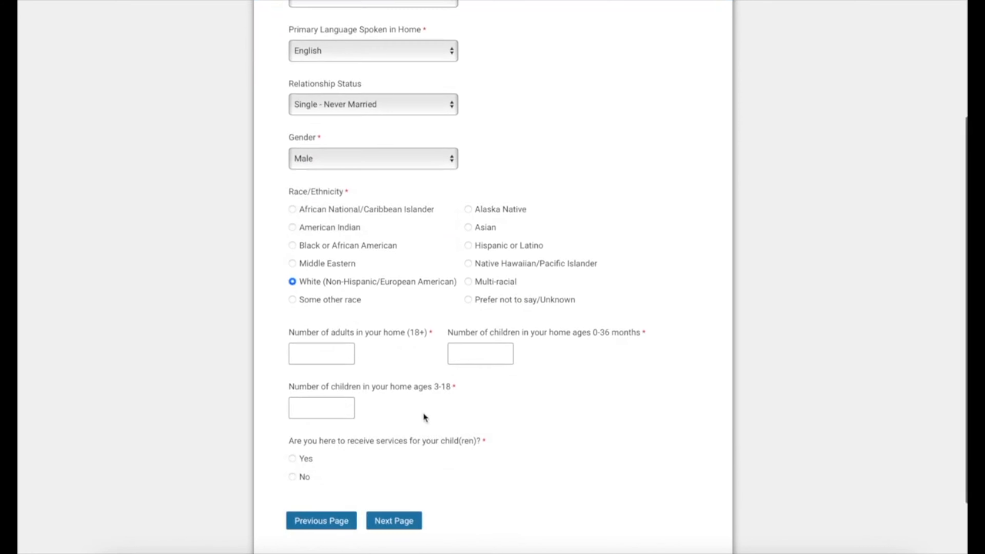
{"action": "scroll", "coordinate": [423, 415], "scroll_direction": "down", "scroll_amount": 1}
{"action": "left_click", "coordinate": [327, 330]}
{"action": "type", "text": "1"}
{"action": "left_click", "coordinate": [500, 334]}
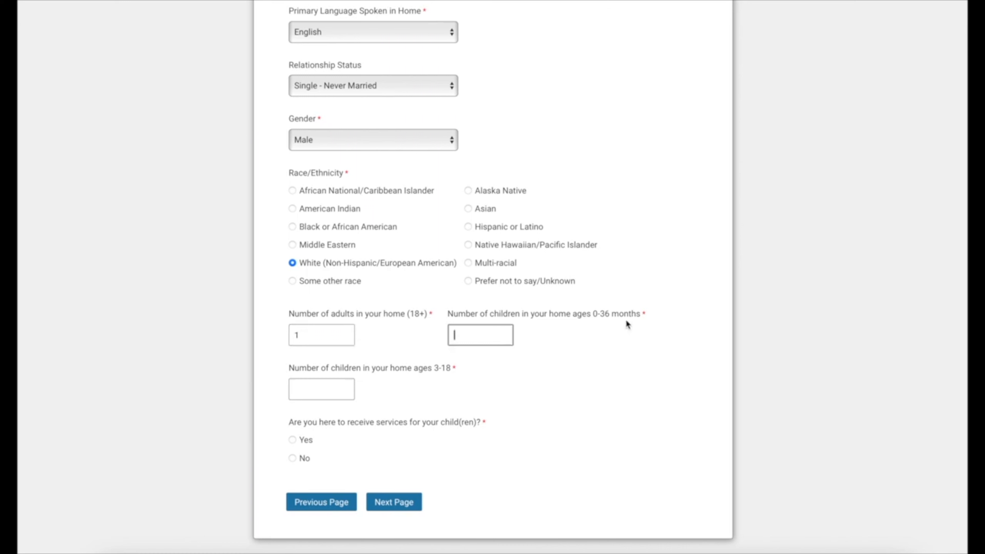
{"action": "type", "text": "0"}
{"action": "left_click", "coordinate": [321, 396]}
{"action": "type", "text": "2"}
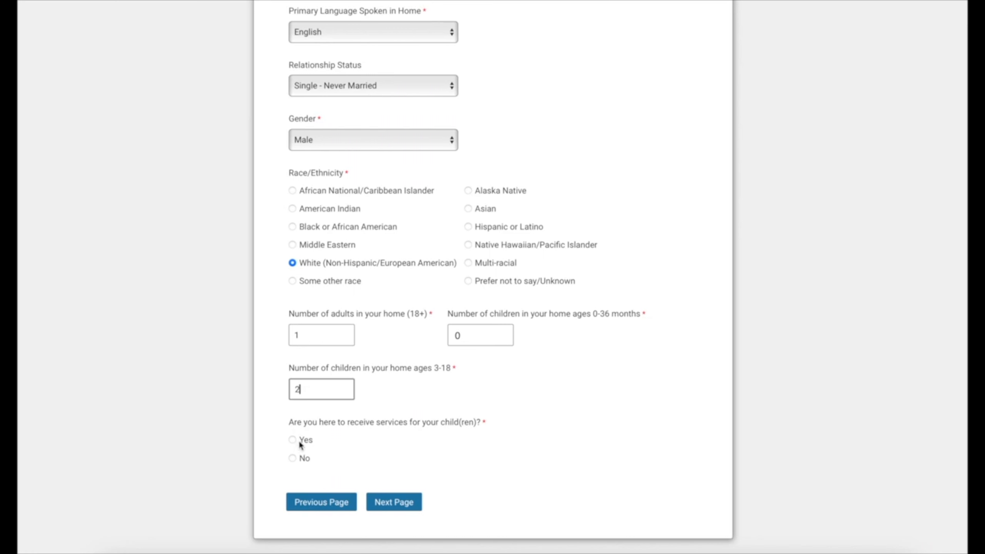
Step: Answer Yes for child services and enter the child's name, birth date, Birth Parent relationship and Male gender
{"action": "left_click", "coordinate": [292, 439]}
{"action": "scroll", "coordinate": [529, 432], "scroll_direction": "down", "scroll_amount": 8}
{"action": "left_click", "coordinate": [350, 228]}
{"action": "type", "text": "James"}
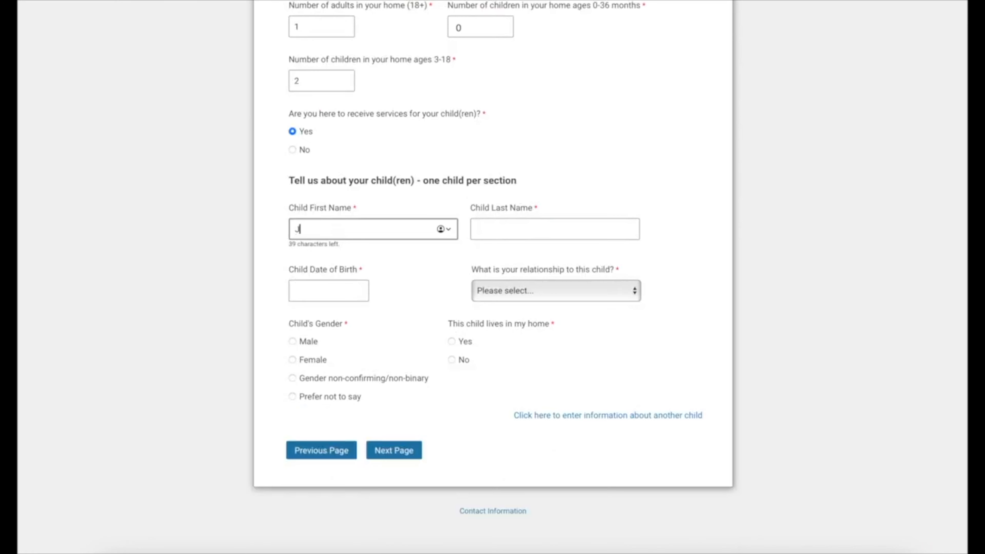
{"action": "key", "text": "Tab"}
{"action": "type", "text": "Seinfield"}
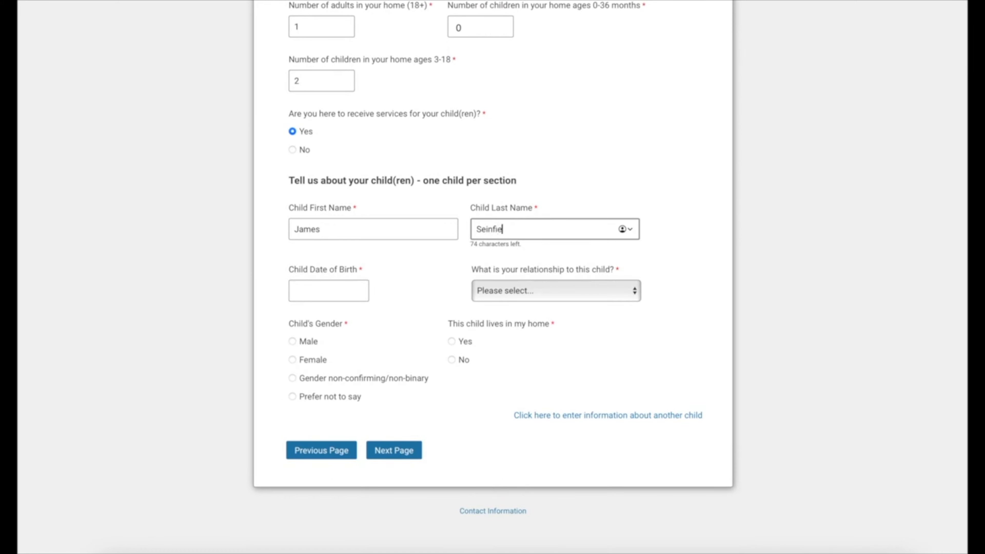
{"action": "key", "text": "Tab"}
{"action": "type", "text": "01/01/199"}
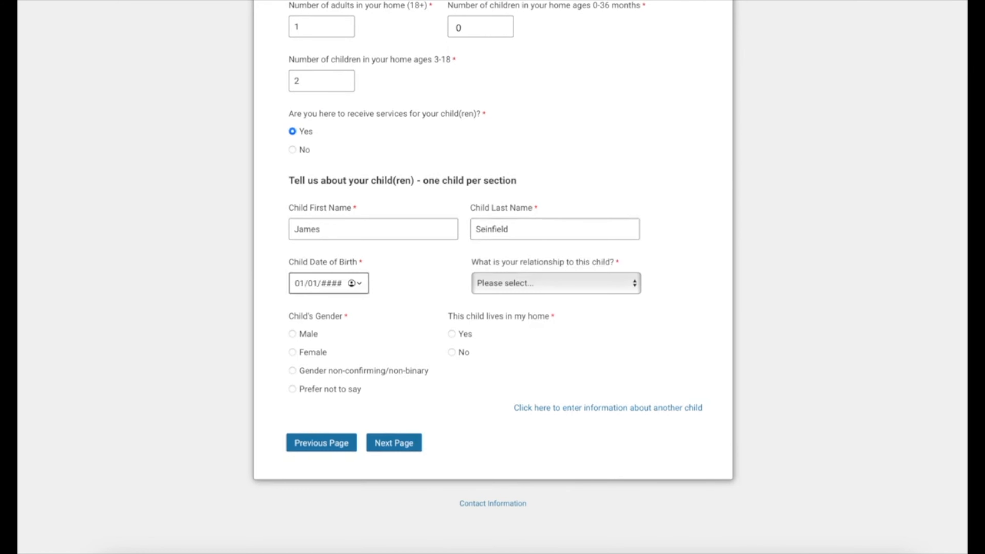
{"action": "type", "text": "6"}
{"action": "left_click", "coordinate": [572, 283]}
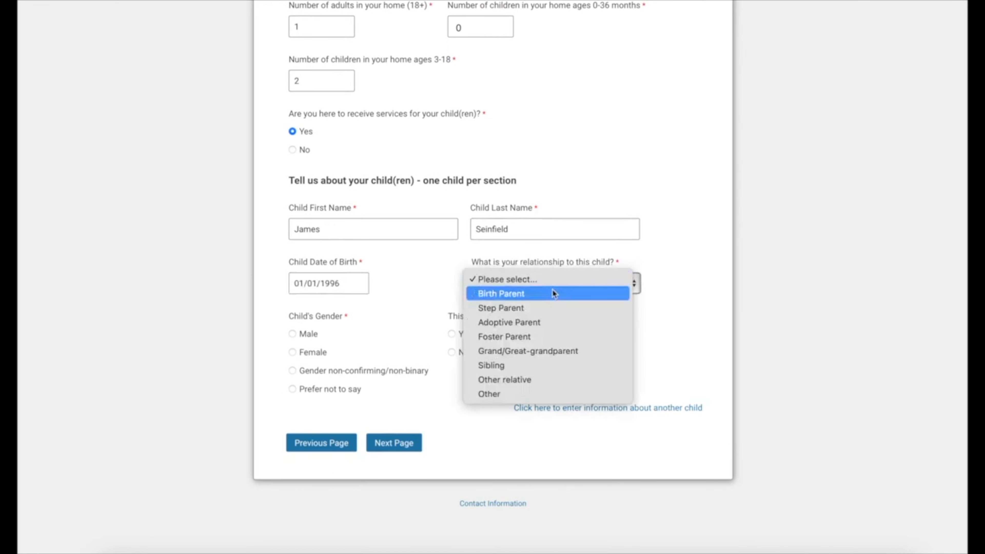
{"action": "left_click", "coordinate": [553, 291]}
{"action": "left_click", "coordinate": [309, 339]}
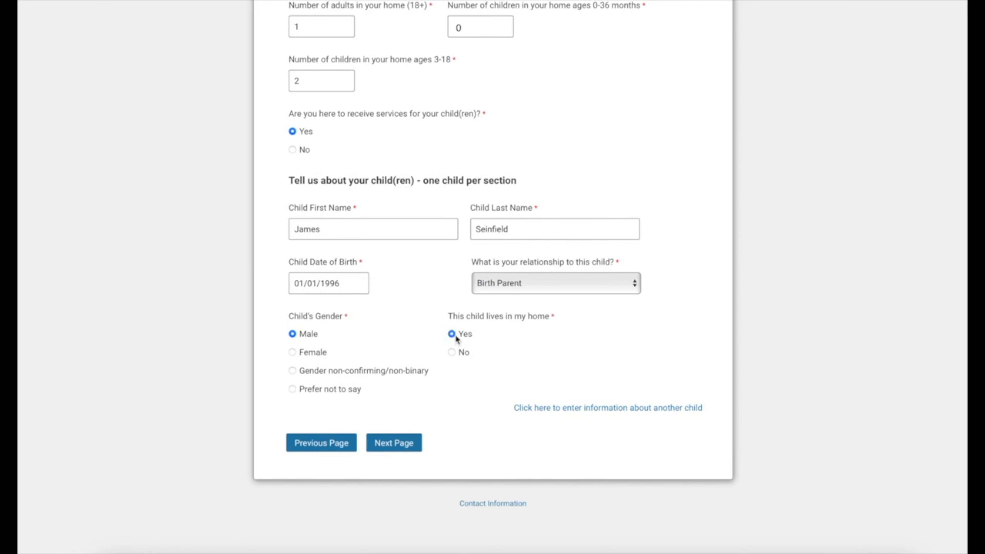
Step: Add and then remove an extra child section, and continue to the next page
{"action": "left_click", "coordinate": [583, 412]}
{"action": "scroll", "coordinate": [585, 415], "scroll_direction": "down", "scroll_amount": 5}
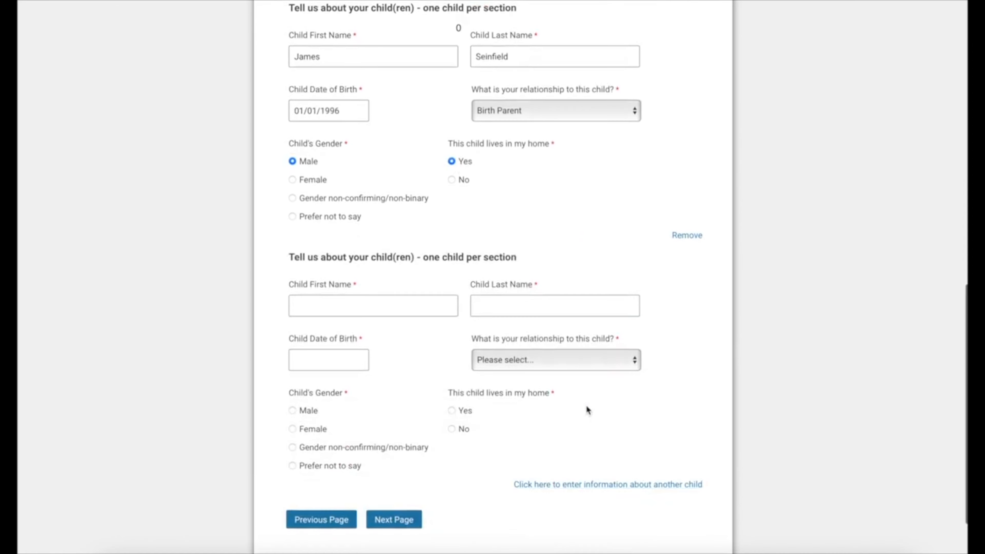
{"action": "left_click", "coordinate": [695, 237]}
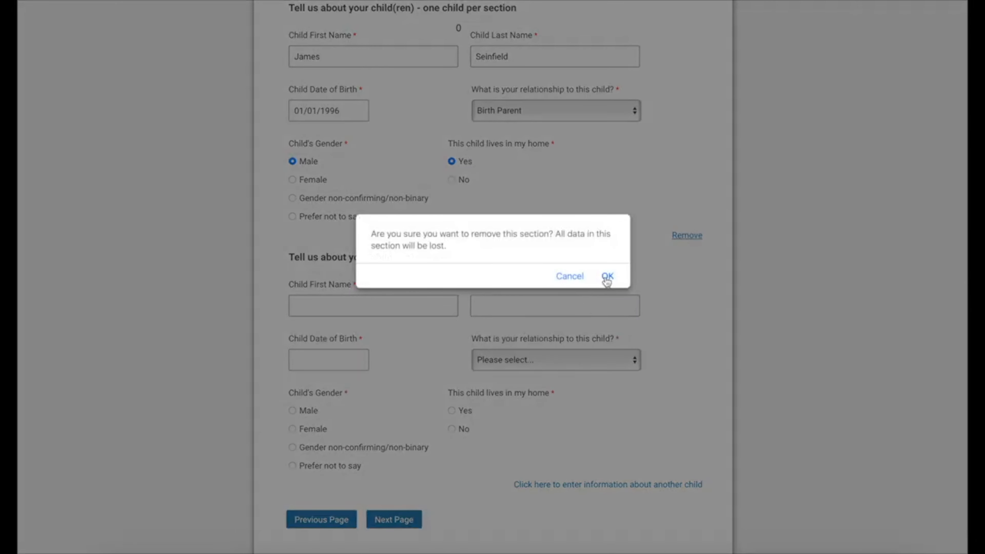
{"action": "left_click", "coordinate": [607, 276]}
{"action": "left_click", "coordinate": [395, 505]}
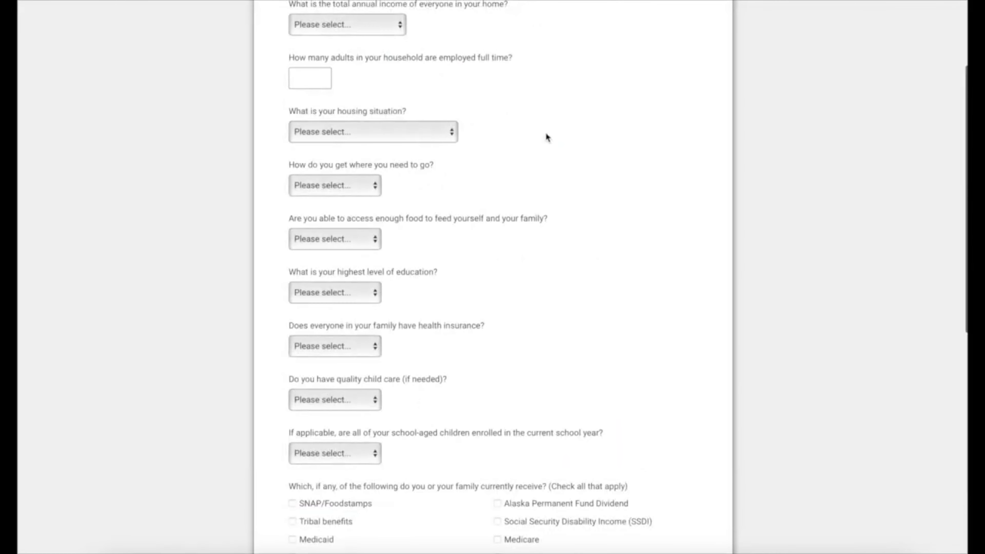
Step: Choose the $25,000-$50,000 income range, 1 adult employed full time, and Yes for health insurance
{"action": "scroll", "coordinate": [548, 134], "scroll_direction": "up", "scroll_amount": 4}
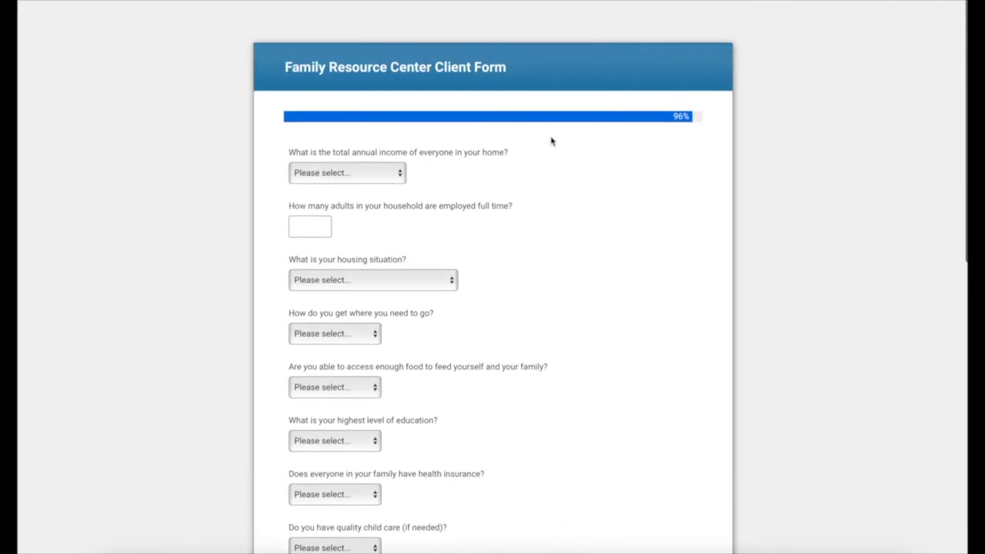
{"action": "left_click", "coordinate": [371, 178]}
{"action": "left_click", "coordinate": [393, 210]}
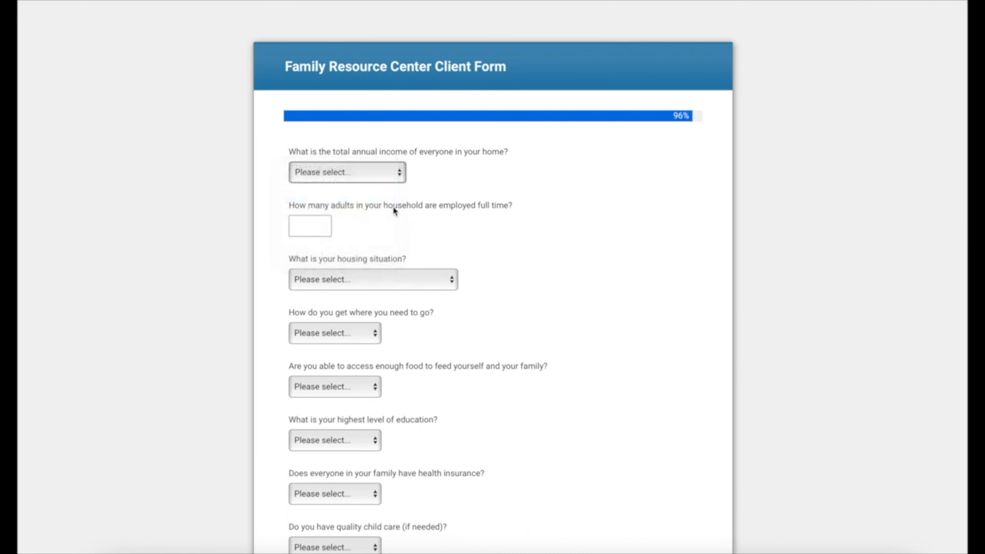
{"action": "left_click", "coordinate": [315, 225]}
{"action": "type", "text": "1"}
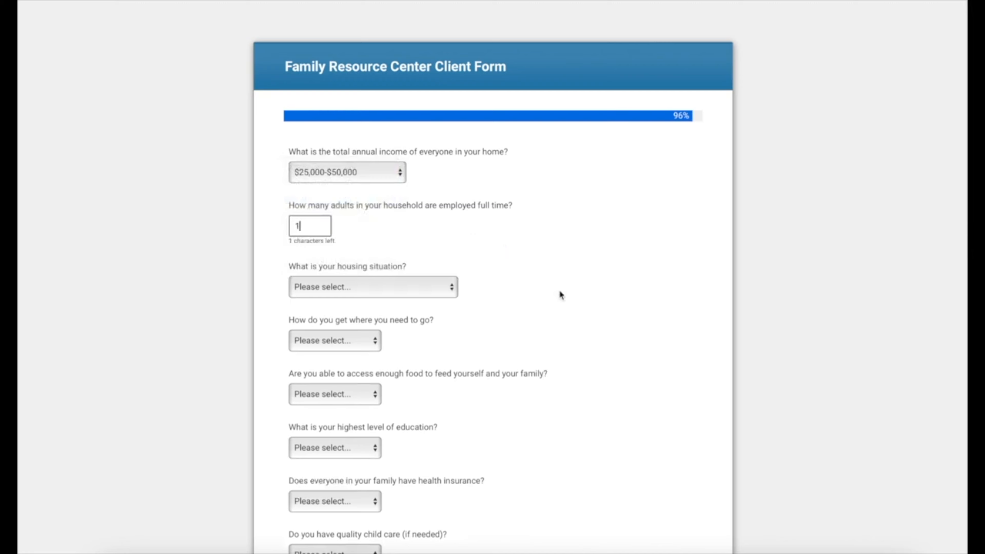
{"action": "scroll", "coordinate": [560, 291], "scroll_direction": "down", "scroll_amount": 5}
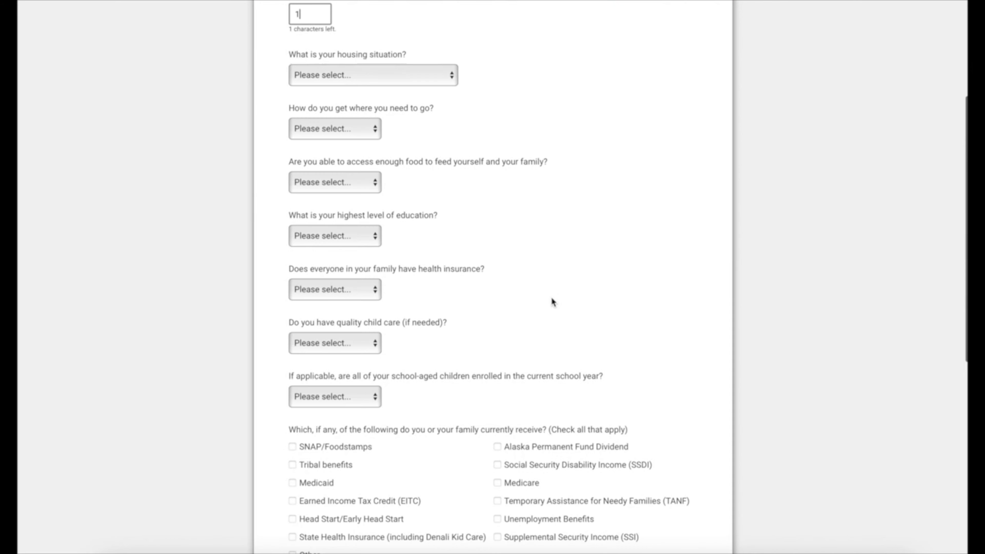
{"action": "left_click", "coordinate": [354, 290]}
{"action": "left_click", "coordinate": [348, 299]}
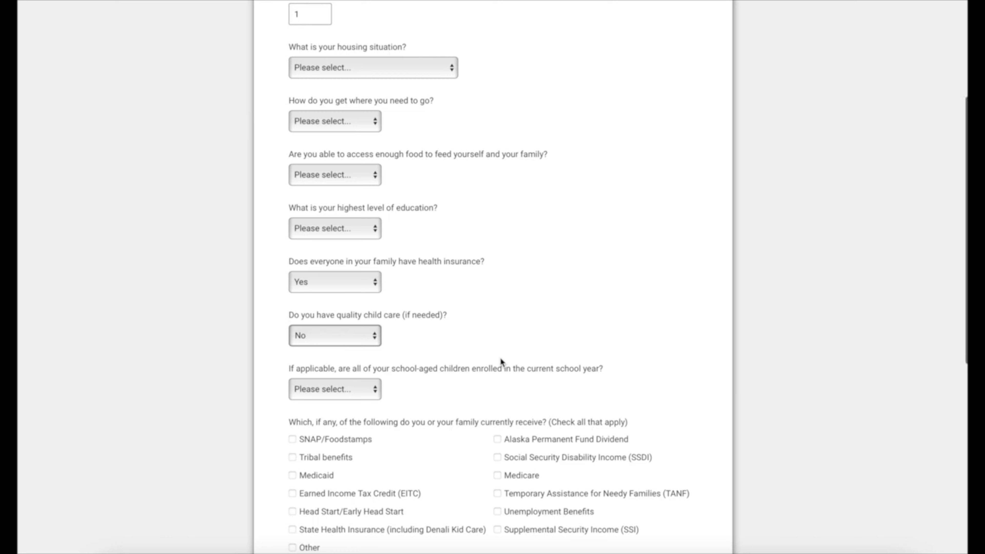
Step: Set OCS involvement to birth parent, agree to information sharing, pass the robot check, and submit
{"action": "scroll", "coordinate": [501, 358], "scroll_direction": "down", "scroll_amount": 4}
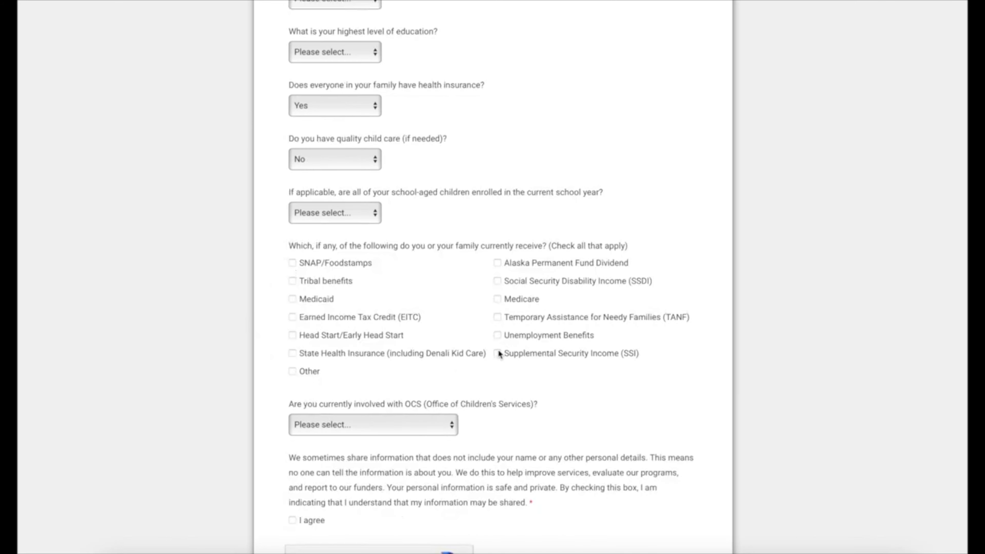
{"action": "scroll", "coordinate": [498, 421], "scroll_direction": "down", "scroll_amount": 3}
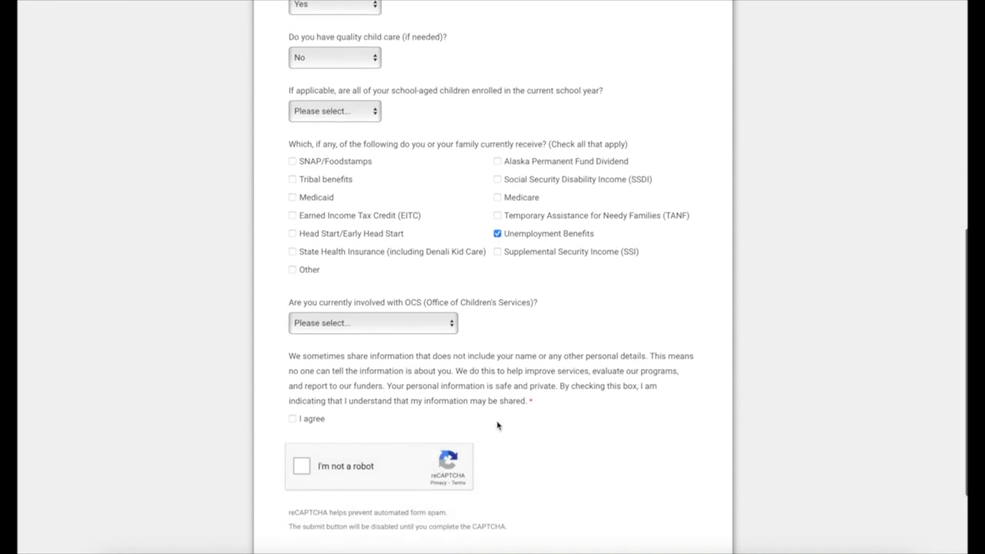
{"action": "left_click", "coordinate": [410, 324]}
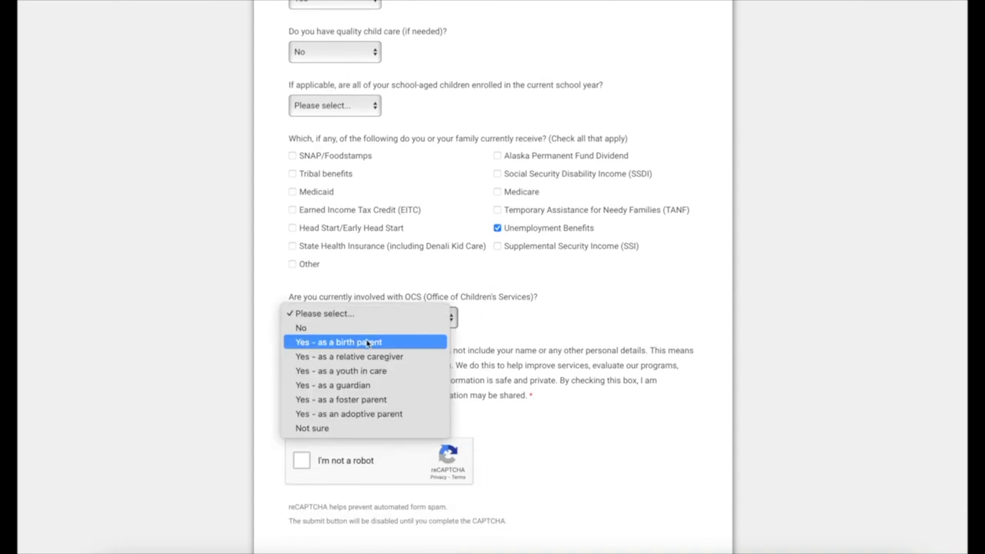
{"action": "left_click", "coordinate": [364, 340]}
{"action": "scroll", "coordinate": [317, 437], "scroll_direction": "down", "scroll_amount": 2}
{"action": "left_click", "coordinate": [292, 358]}
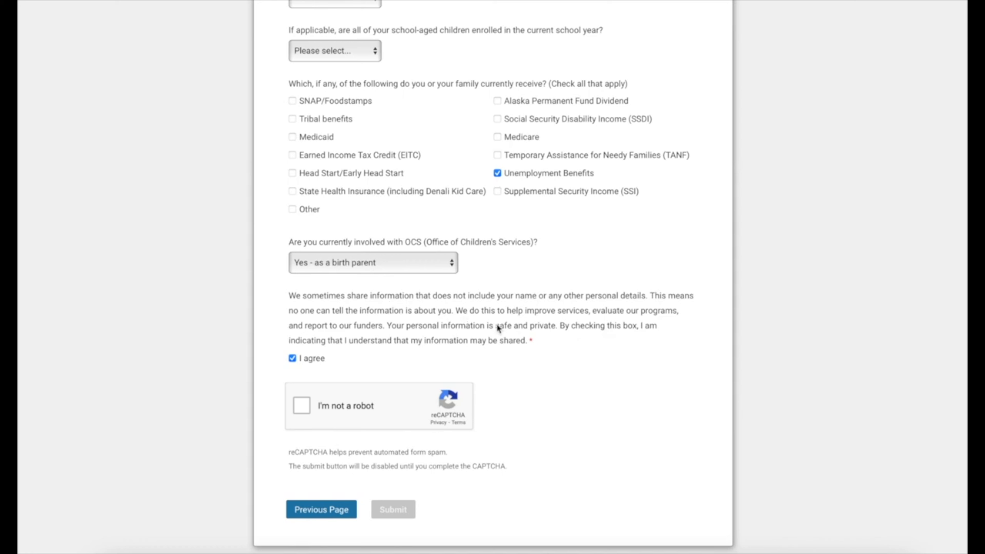
{"action": "left_click", "coordinate": [302, 406]}
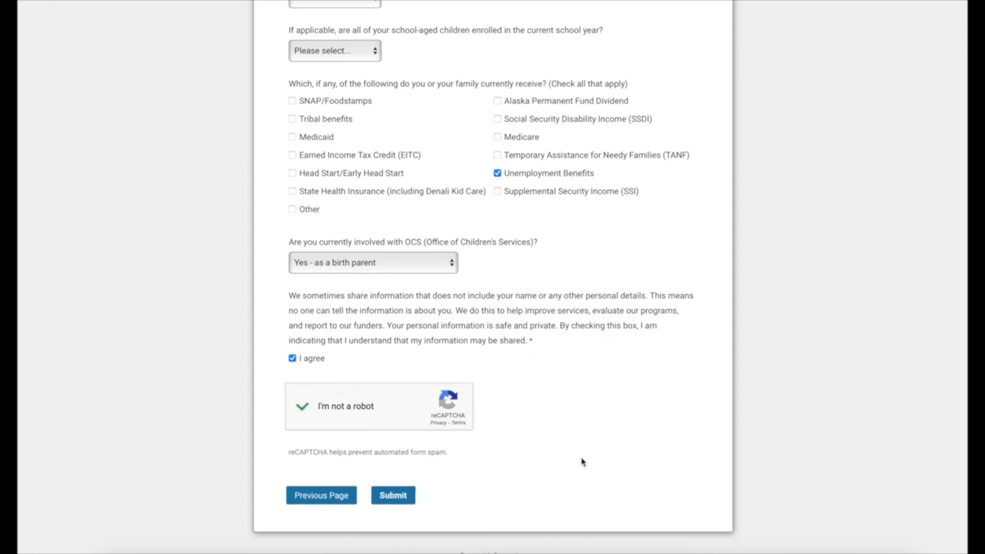
{"action": "left_click", "coordinate": [387, 500]}
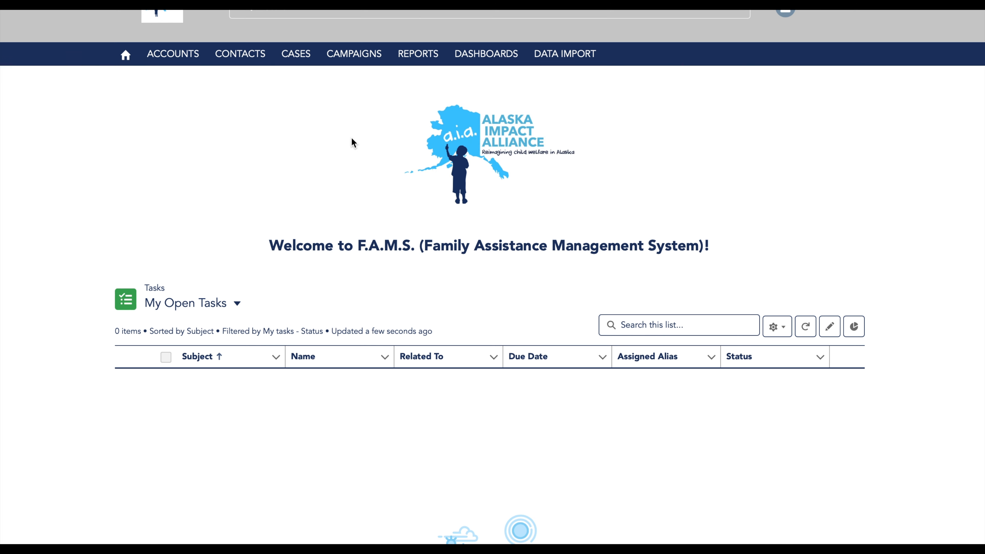
Step: Open the Contacts list and select the client's record from Recently Viewed
{"action": "left_click", "coordinate": [241, 55]}
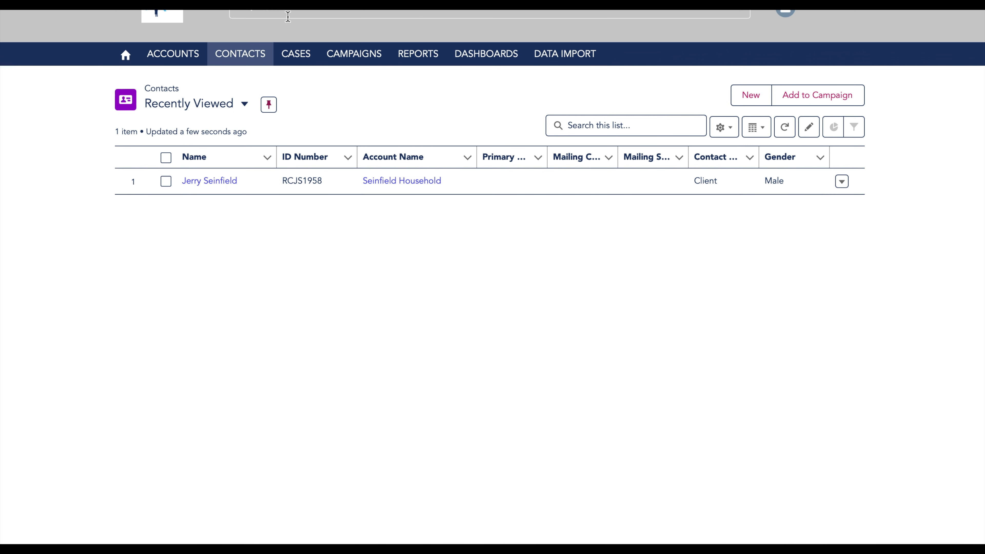
{"action": "left_click", "coordinate": [205, 181]}
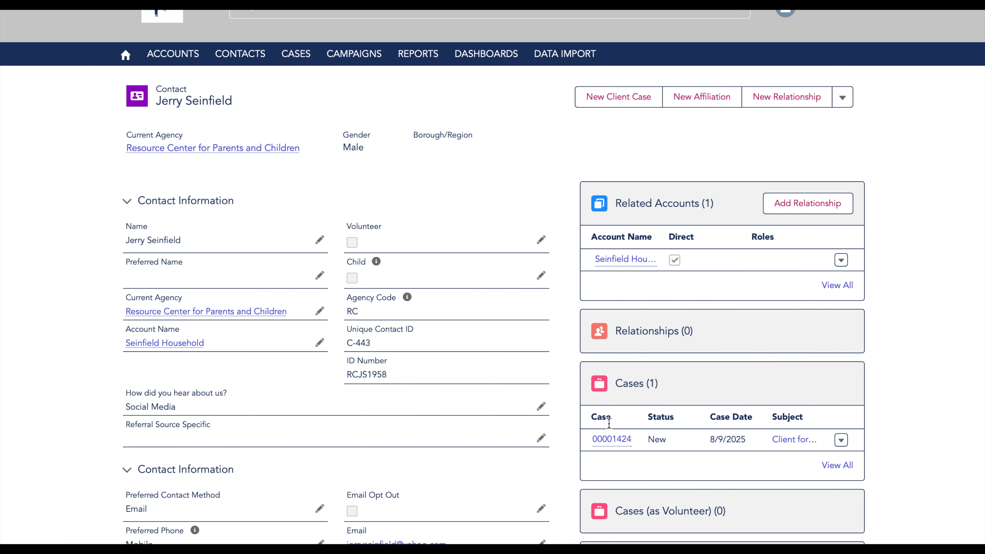
{"action": "mouse_move", "coordinate": [613, 442]}
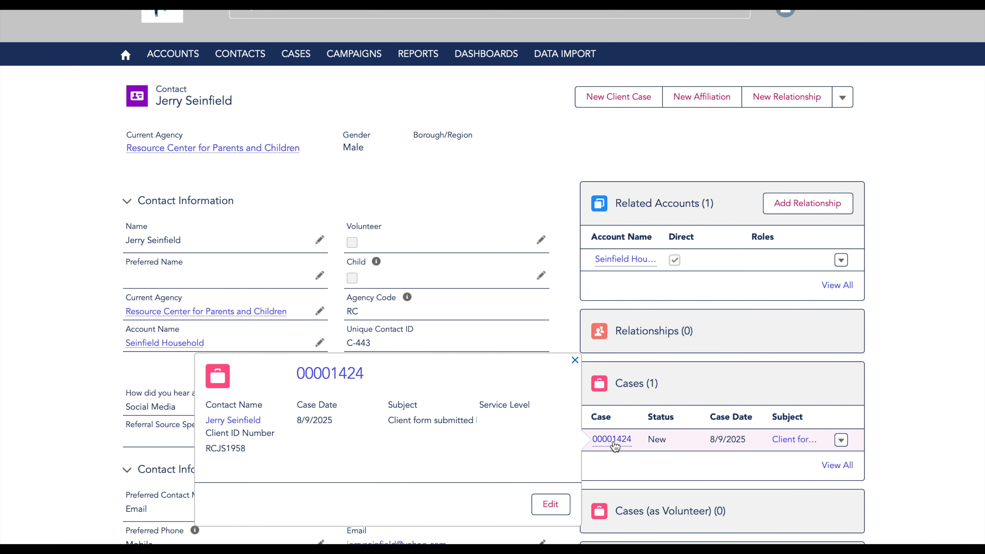
{"action": "left_click", "coordinate": [613, 440]}
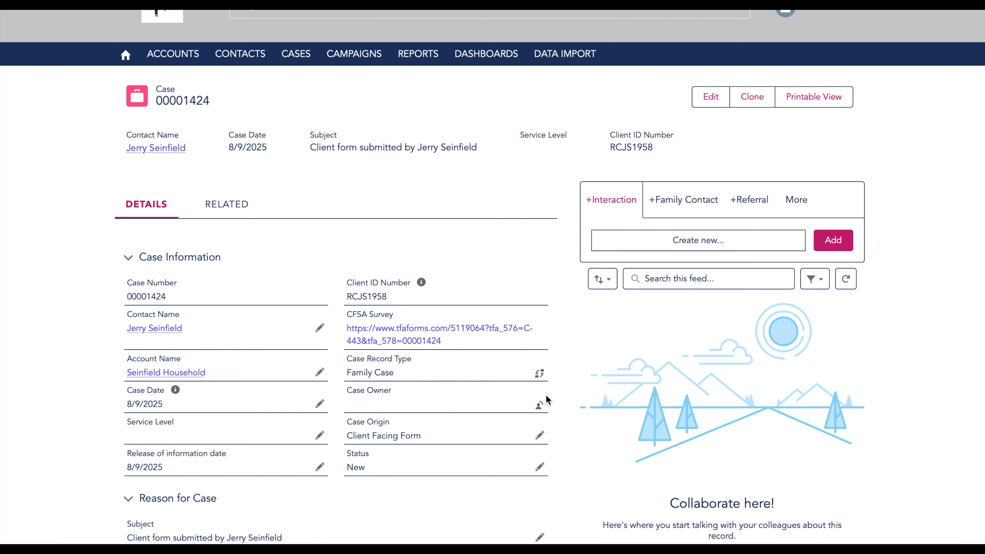
{"action": "scroll", "coordinate": [546, 396], "scroll_direction": "down", "scroll_amount": 7}
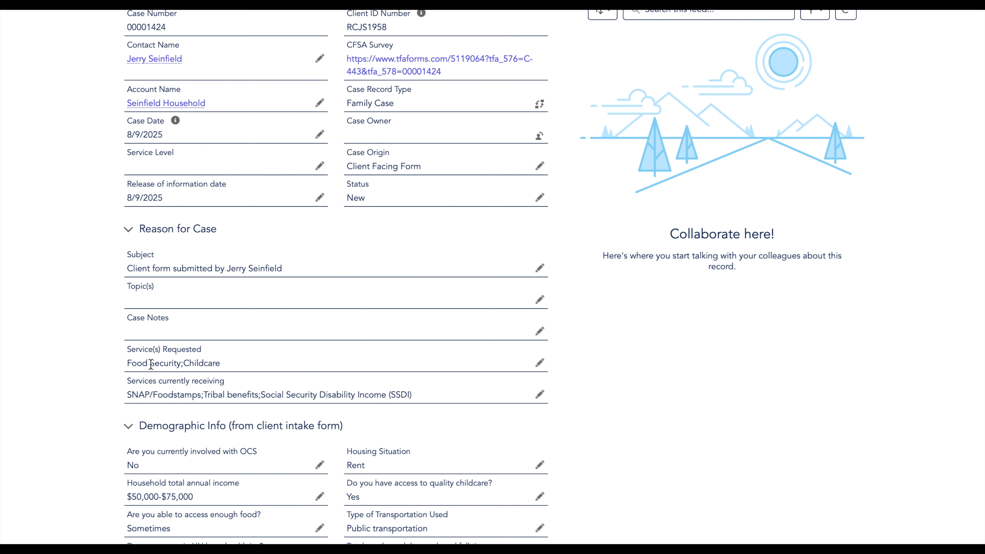
{"action": "scroll", "coordinate": [212, 354], "scroll_direction": "down", "scroll_amount": 1}
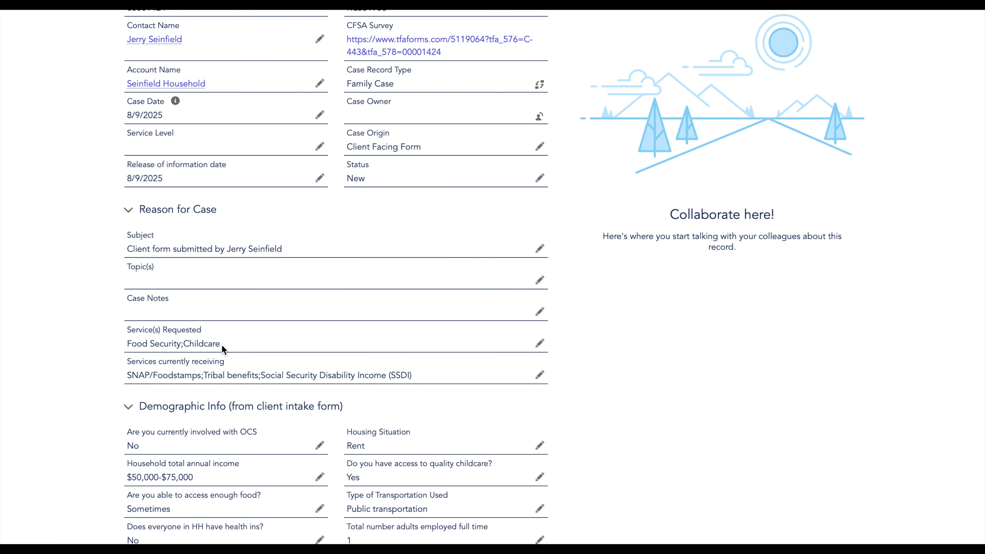
{"action": "scroll", "coordinate": [222, 344], "scroll_direction": "up", "scroll_amount": 1}
{"action": "scroll", "coordinate": [222, 345], "scroll_direction": "up", "scroll_amount": 6}
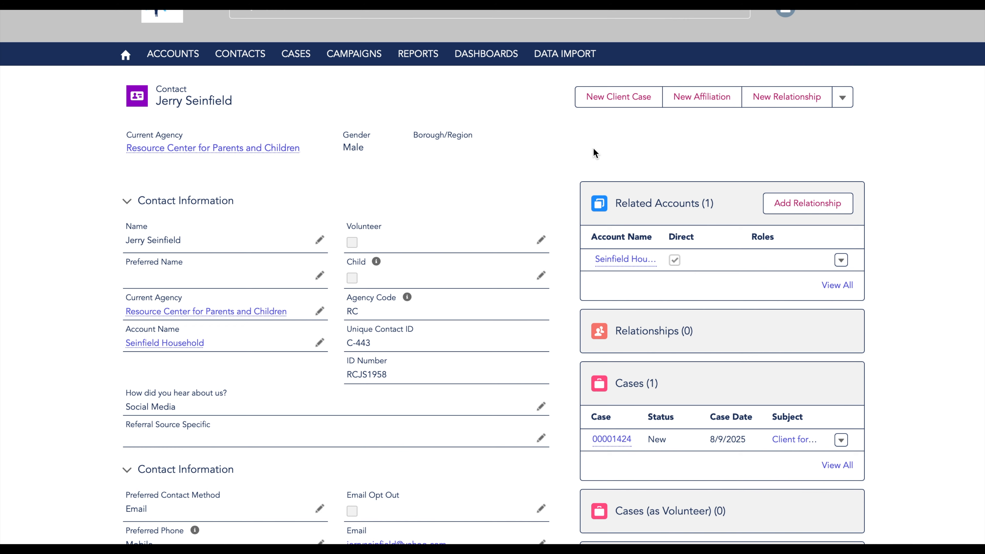
Step: Start a new in-person client case with subject 'Food Security' and a note about trouble finding food
{"action": "left_click", "coordinate": [632, 101]}
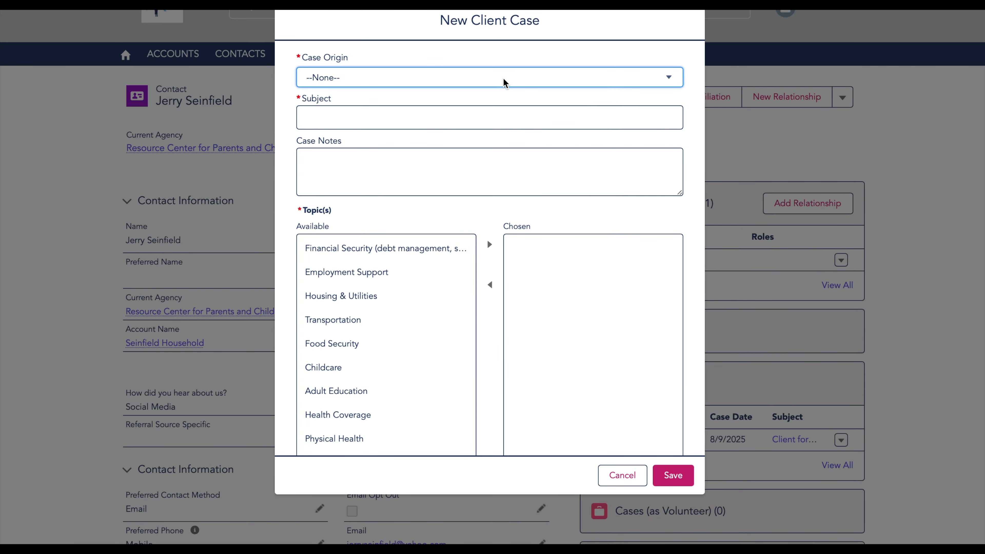
{"action": "left_click", "coordinate": [507, 81]}
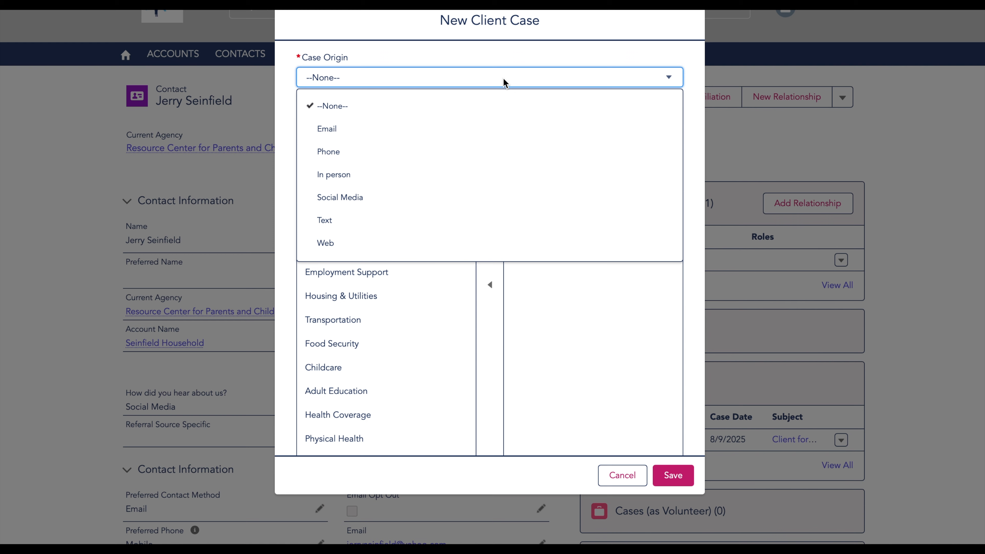
{"action": "left_click", "coordinate": [374, 174]}
{"action": "left_click", "coordinate": [354, 116]}
{"action": "type", "text": "Food Security"}
{"action": "left_click", "coordinate": [368, 170]}
{"action": "type", "text": "Jerry is having trou"}
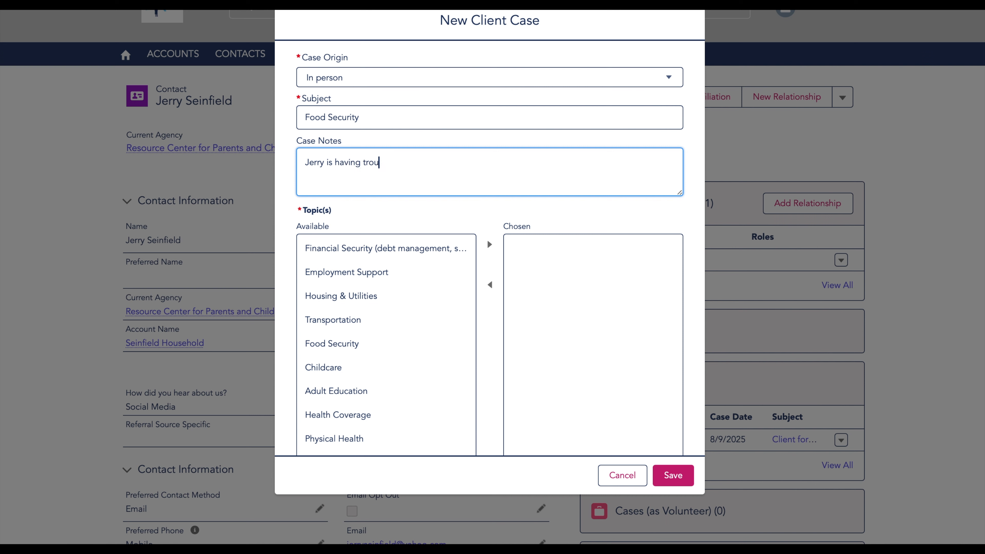
{"action": "type", "text": "ble finding enough food"}
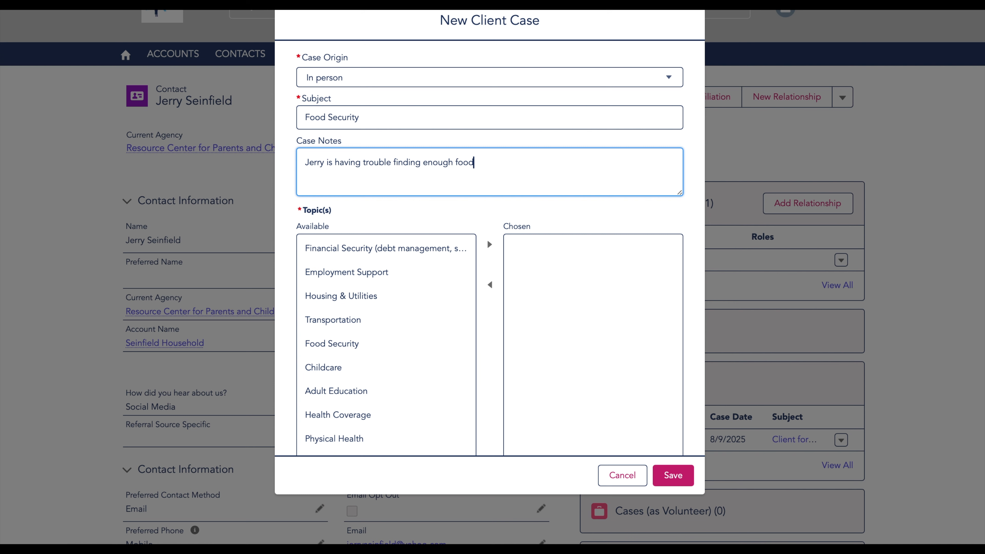
{"action": "type", "text": " for his child"}
Step: Add Food Security to the chosen topics, set status to In progress, and save the case
{"action": "scroll", "coordinate": [464, 353], "scroll_direction": "down", "scroll_amount": 1}
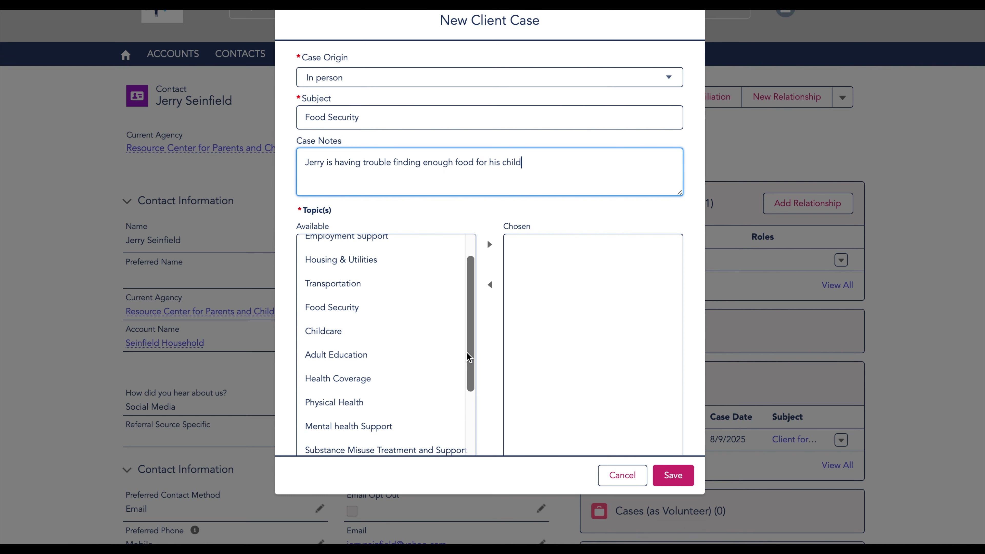
{"action": "left_click", "coordinate": [411, 315]}
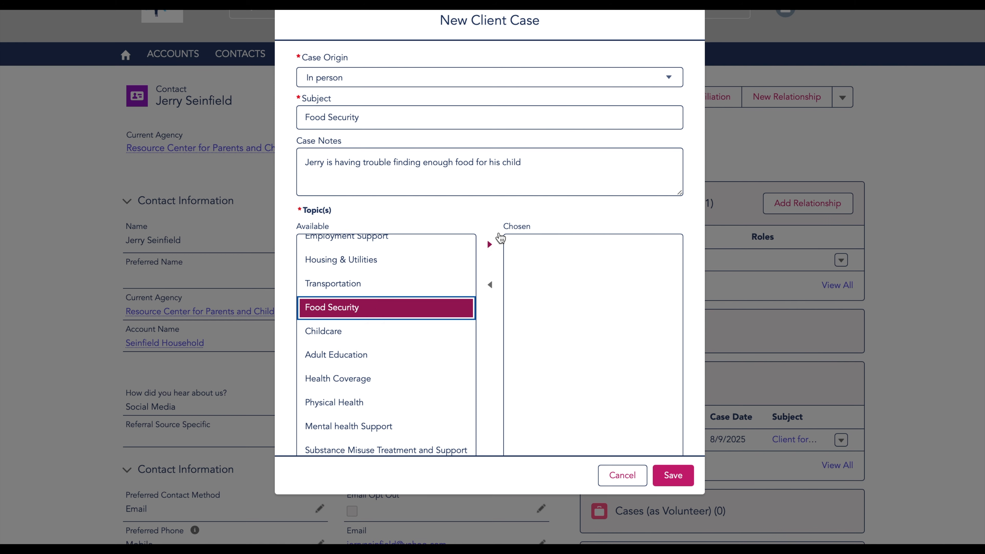
{"action": "left_click", "coordinate": [491, 244]}
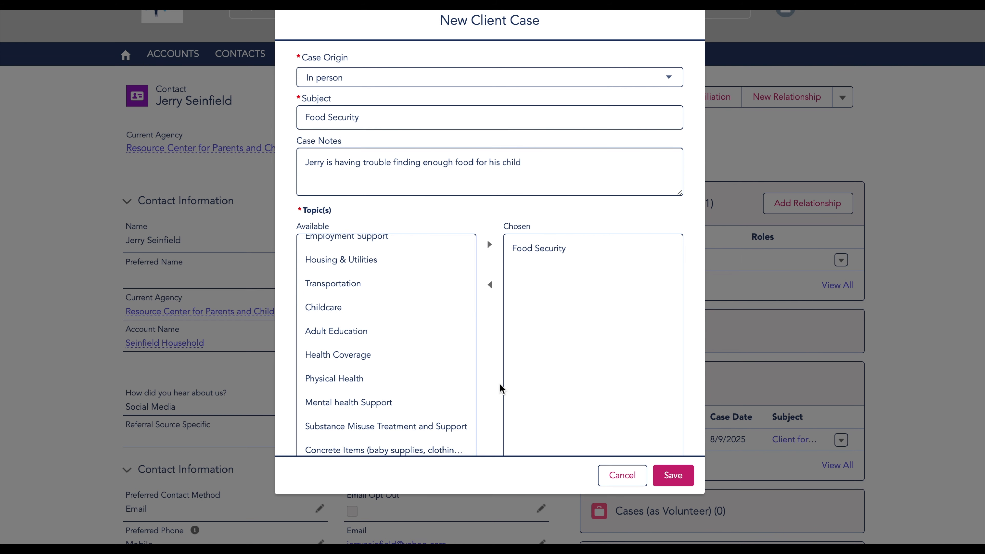
{"action": "scroll", "coordinate": [500, 388], "scroll_direction": "down", "scroll_amount": 1}
{"action": "scroll", "coordinate": [500, 386], "scroll_direction": "down", "scroll_amount": 5}
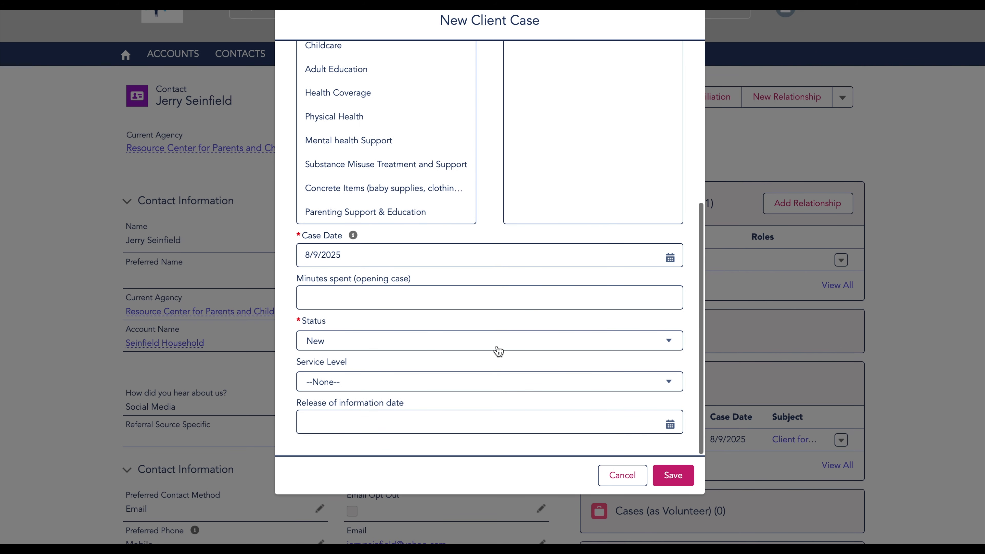
{"action": "left_click", "coordinate": [498, 349]}
{"action": "left_click", "coordinate": [422, 413]}
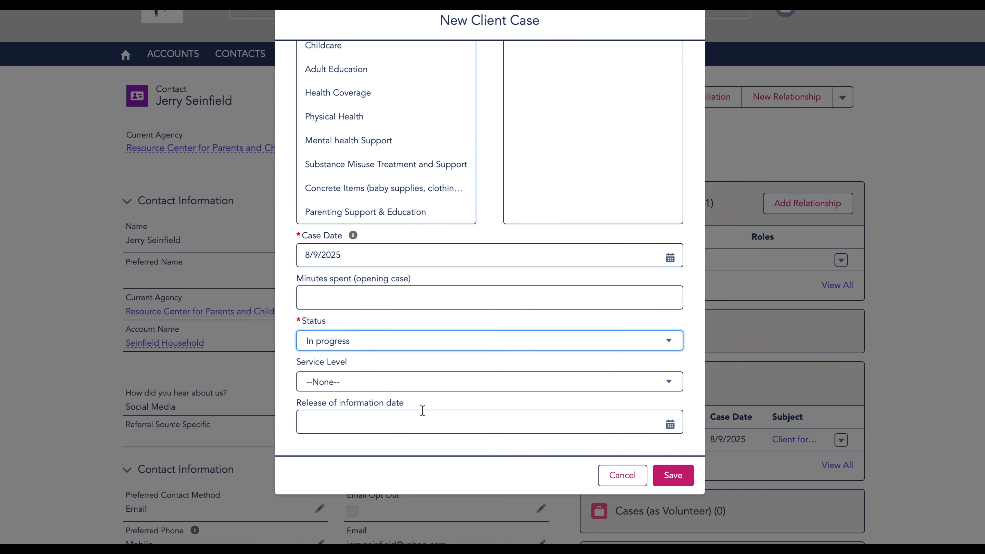
{"action": "left_click", "coordinate": [683, 480]}
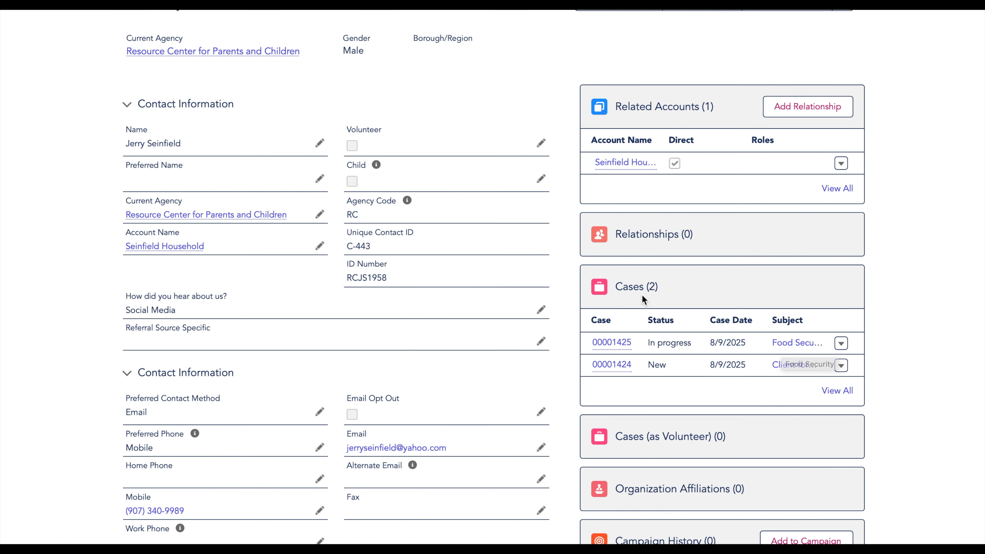
Step: Start a new in-person client case with subject 'Childcare' and notes 'Childcare needed for son'
{"action": "scroll", "coordinate": [641, 294], "scroll_direction": "up", "scroll_amount": 3}
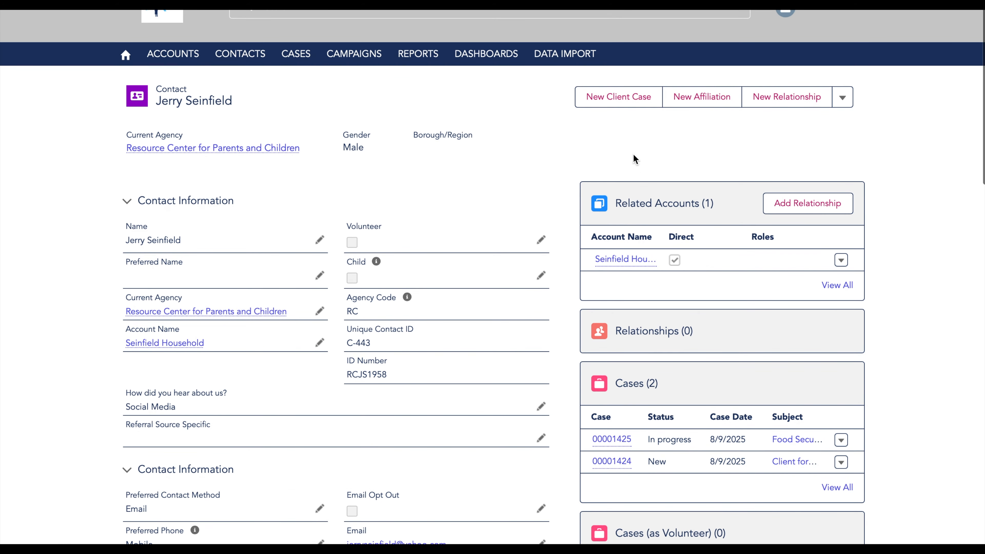
{"action": "left_click", "coordinate": [622, 98]}
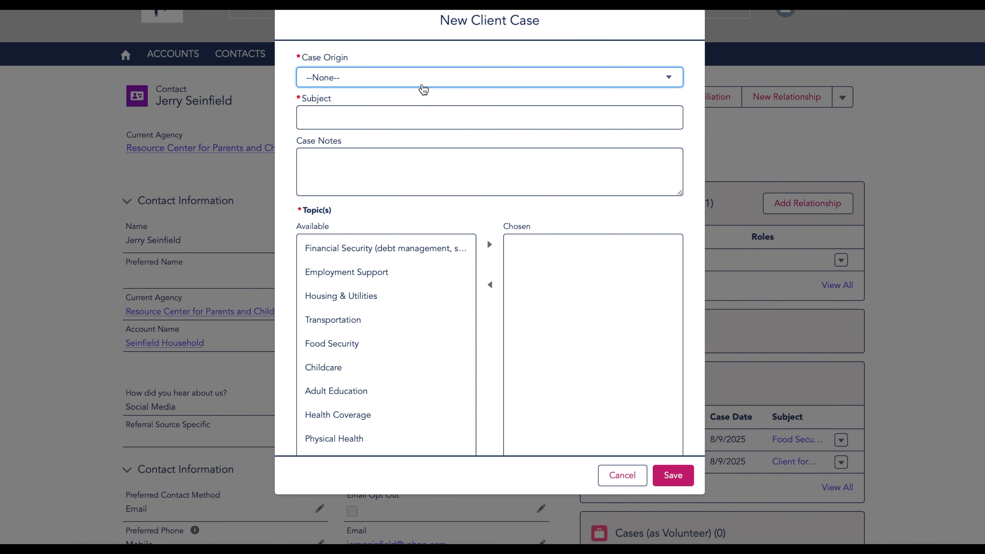
{"action": "left_click", "coordinate": [423, 84]}
{"action": "left_click", "coordinate": [373, 173]}
{"action": "left_click", "coordinate": [359, 117]}
{"action": "type", "text": "Childcare"}
{"action": "key", "text": "Tab"}
{"action": "type", "text": "Childcare need"}
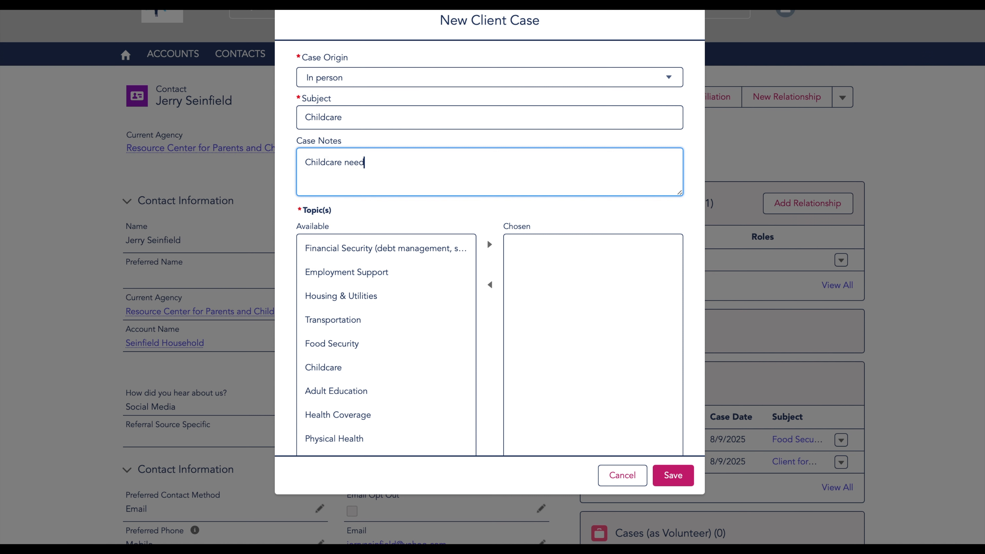
{"action": "type", "text": "ed for son"}
Step: Move Childcare into the chosen topics, set status to In progress, and save the case
{"action": "left_click", "coordinate": [349, 368]}
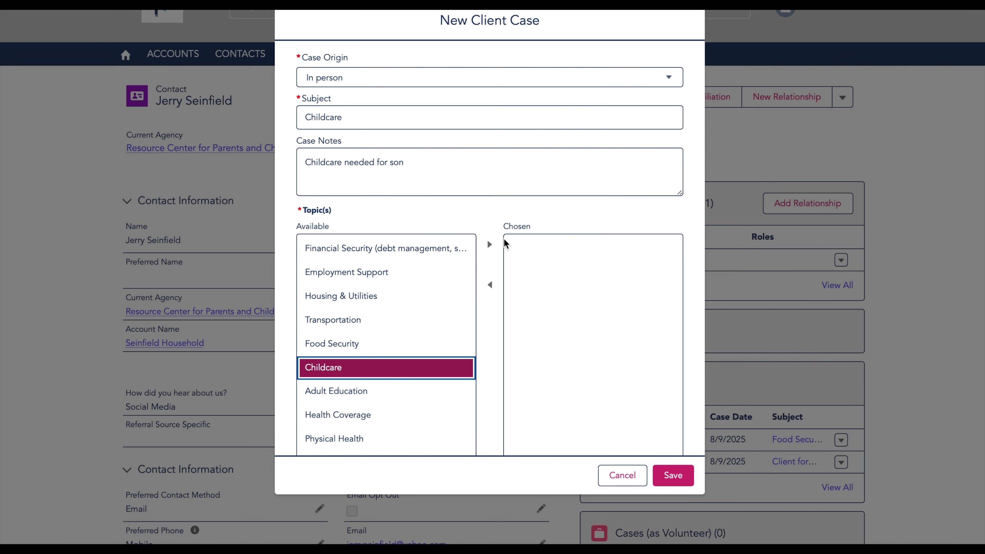
{"action": "left_click", "coordinate": [489, 250]}
{"action": "scroll", "coordinate": [487, 348], "scroll_direction": "down", "scroll_amount": 5}
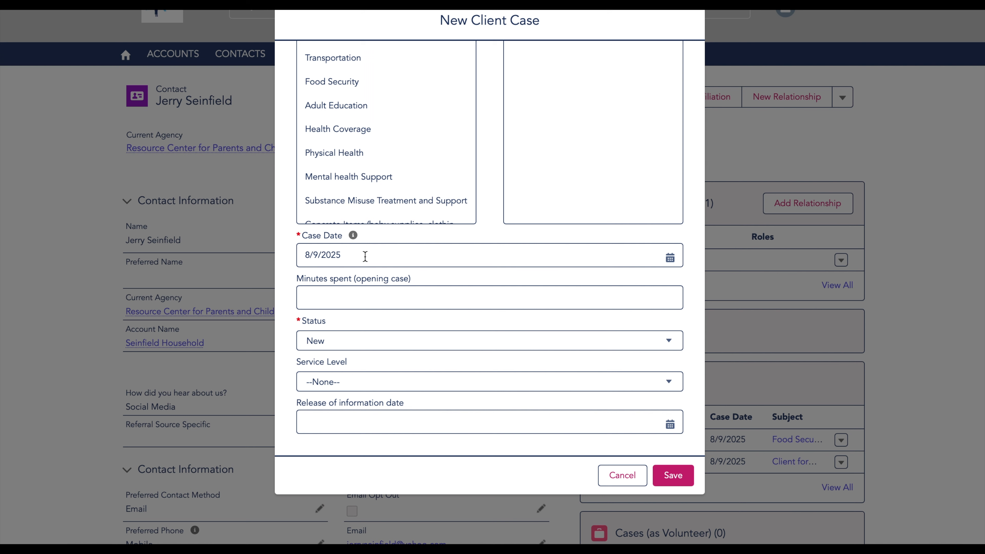
{"action": "left_click", "coordinate": [356, 347]}
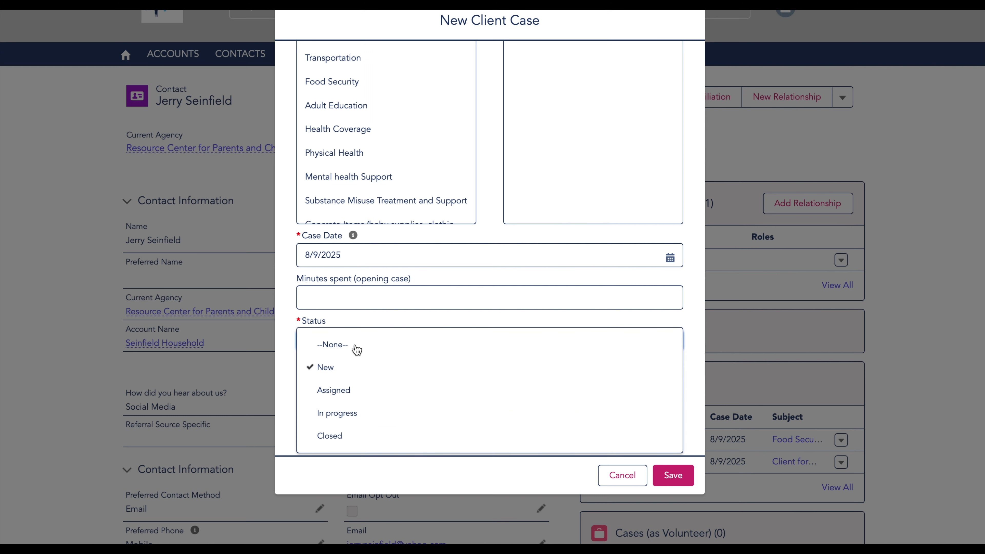
{"action": "left_click", "coordinate": [358, 423]}
{"action": "left_click", "coordinate": [671, 474]}
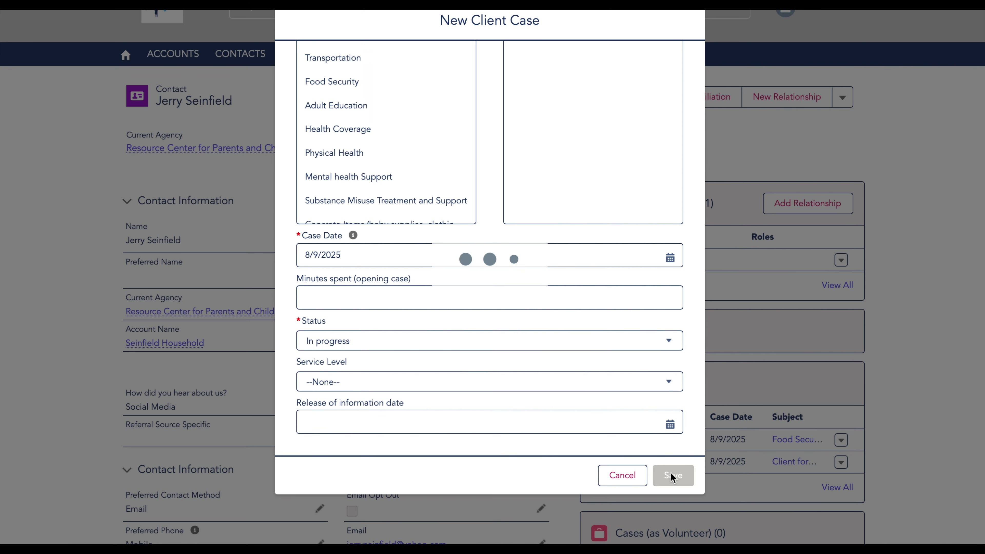
{"action": "scroll", "coordinate": [670, 477], "scroll_direction": "down", "scroll_amount": 3}
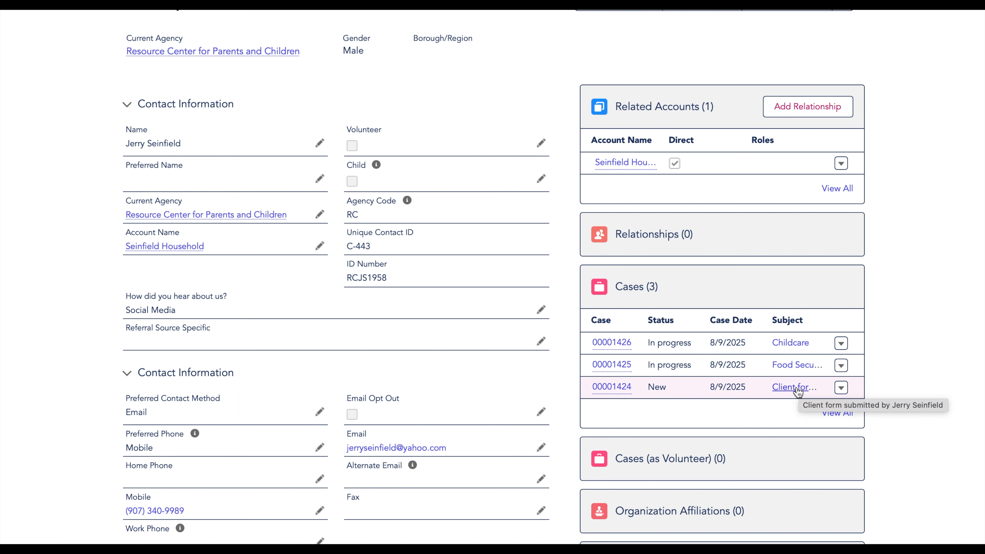
Step: Open the 'Client form submitted' case and change its status from New to Closed
{"action": "mouse_move", "coordinate": [609, 395]}
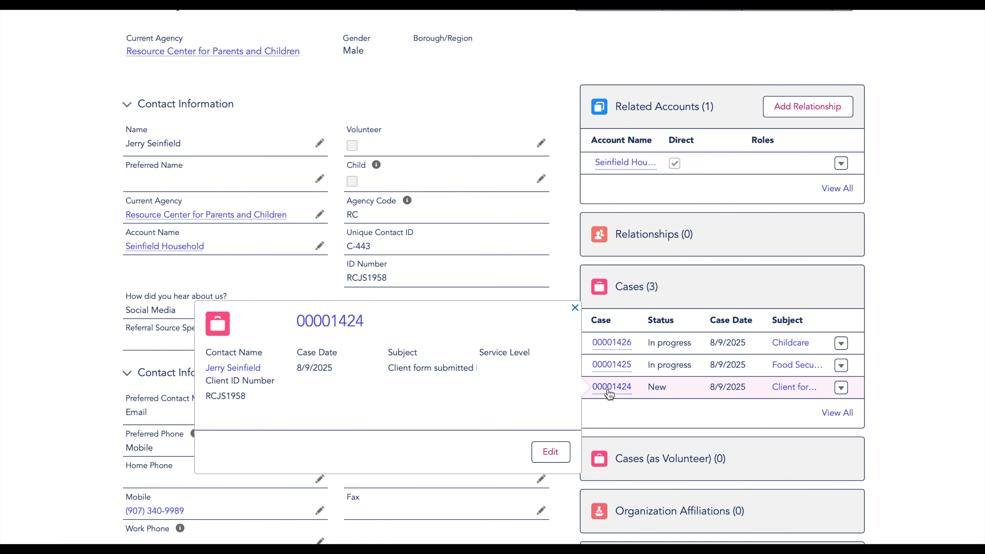
{"action": "left_click", "coordinate": [608, 389]}
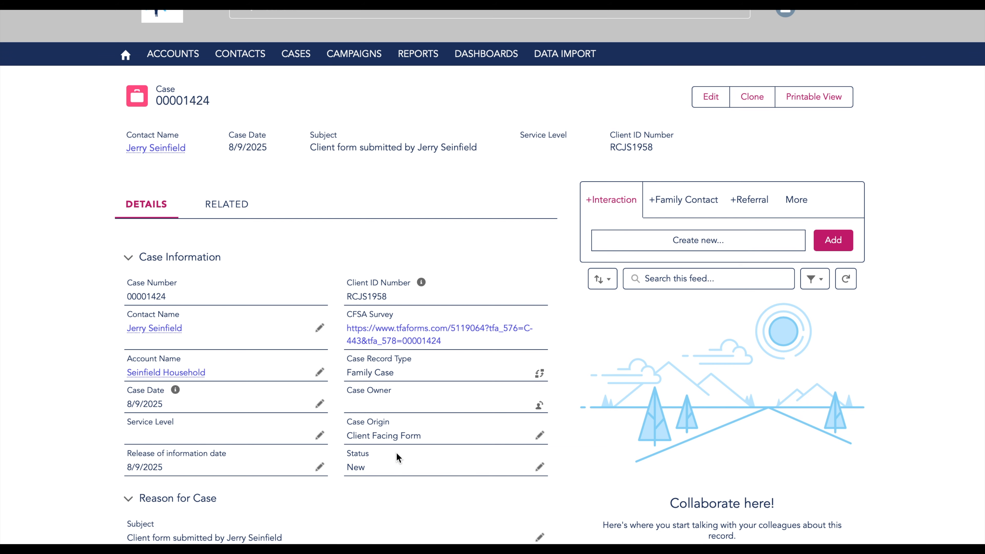
{"action": "left_click", "coordinate": [539, 469]}
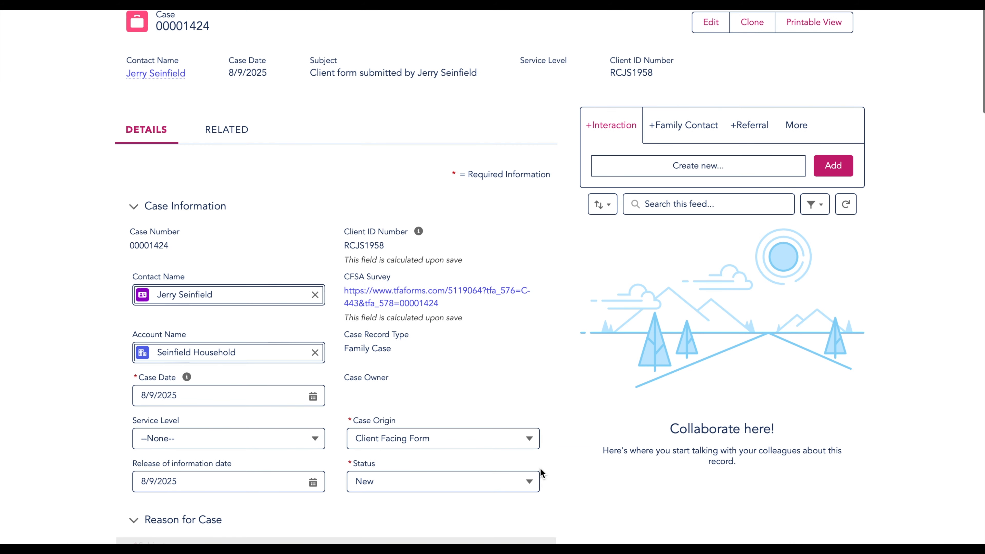
{"action": "left_click", "coordinate": [521, 489]}
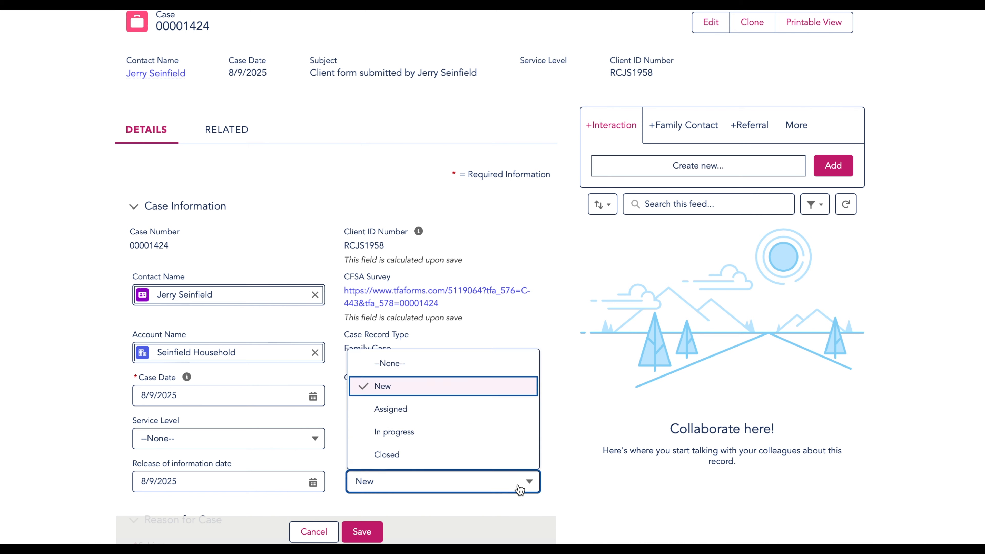
{"action": "left_click", "coordinate": [516, 462]}
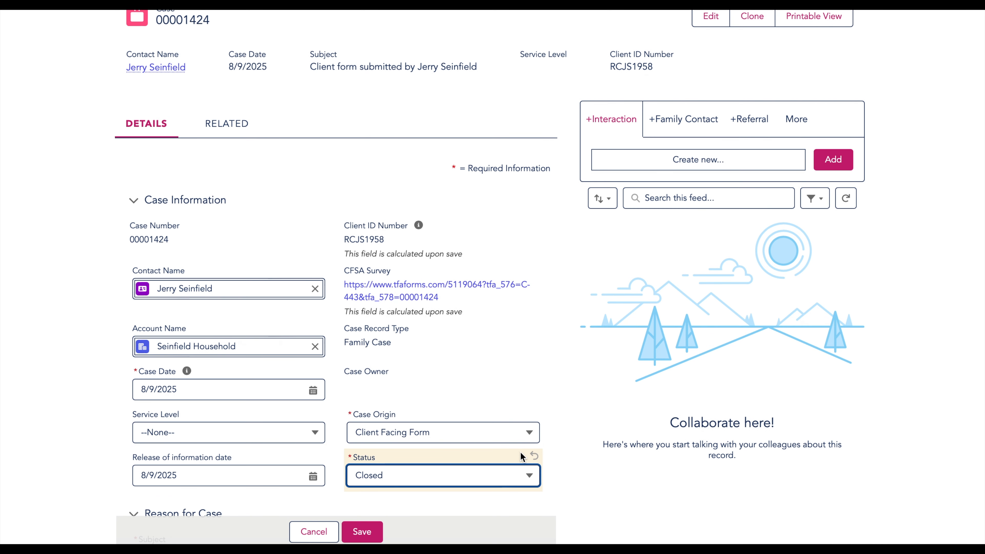
{"action": "scroll", "coordinate": [522, 457], "scroll_direction": "down", "scroll_amount": 10}
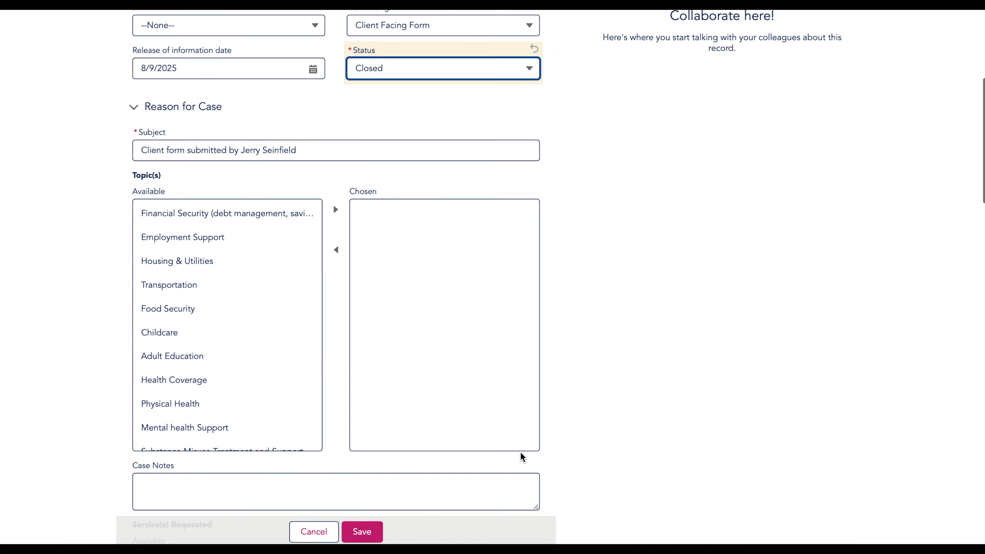
{"action": "scroll", "coordinate": [520, 451], "scroll_direction": "down", "scroll_amount": 15}
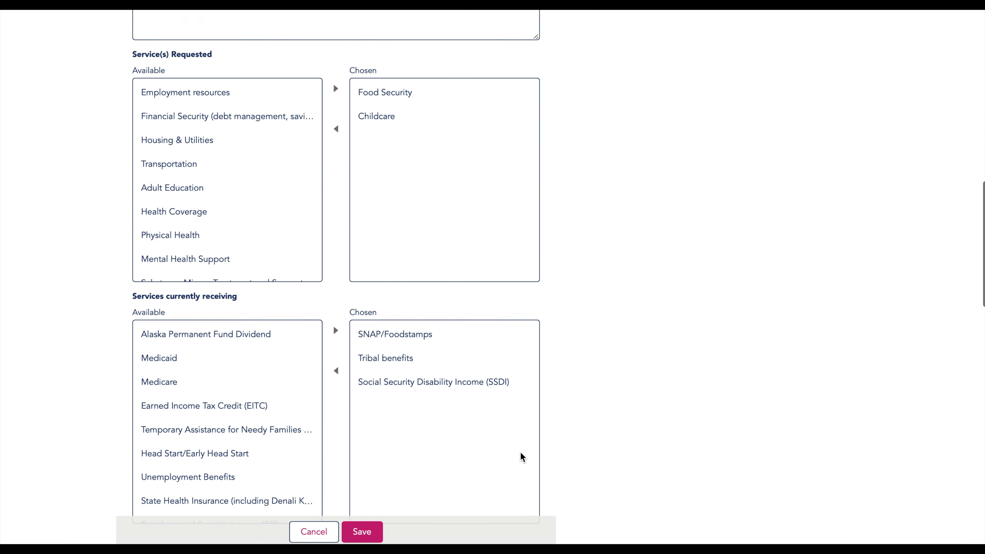
{"action": "scroll", "coordinate": [521, 454], "scroll_direction": "down", "scroll_amount": 7}
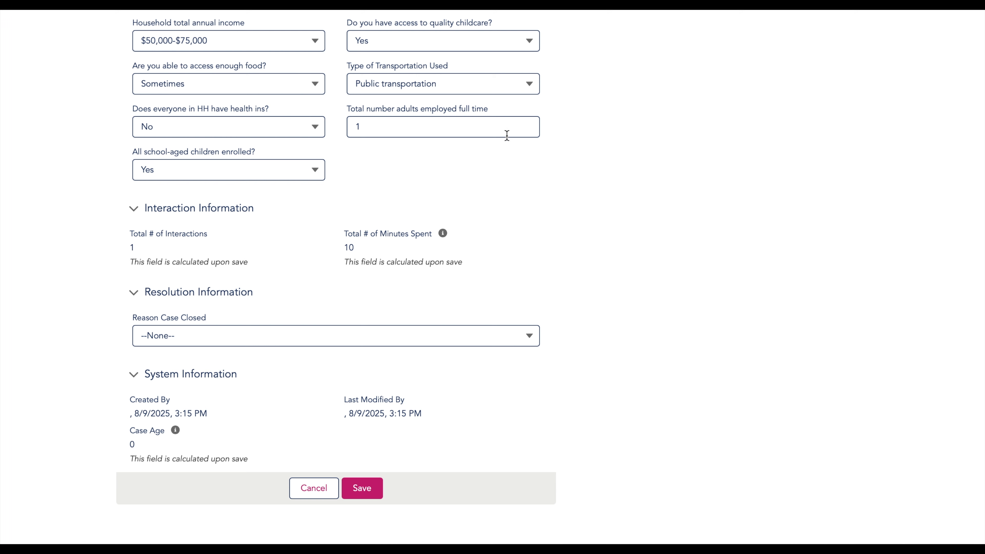
Step: Resolve the save error by choosing Other as the closing reason, then save the closed case
{"action": "left_click", "coordinate": [359, 496]}
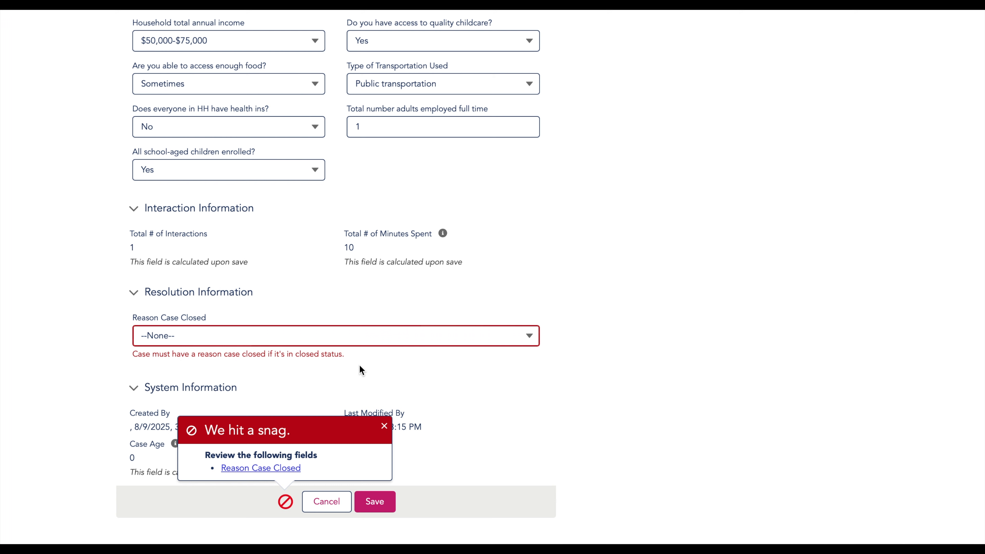
{"action": "left_click", "coordinate": [401, 344]}
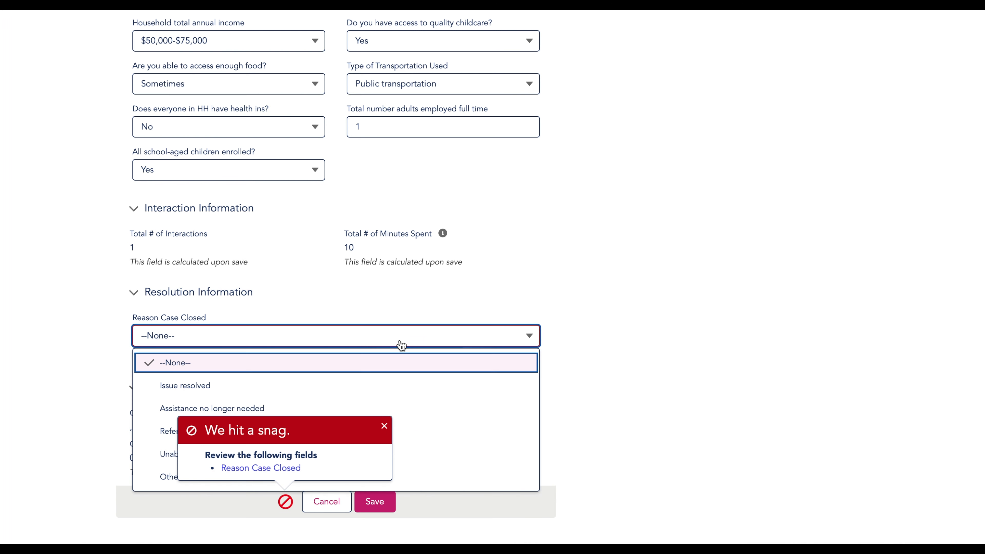
{"action": "left_click", "coordinate": [384, 426]}
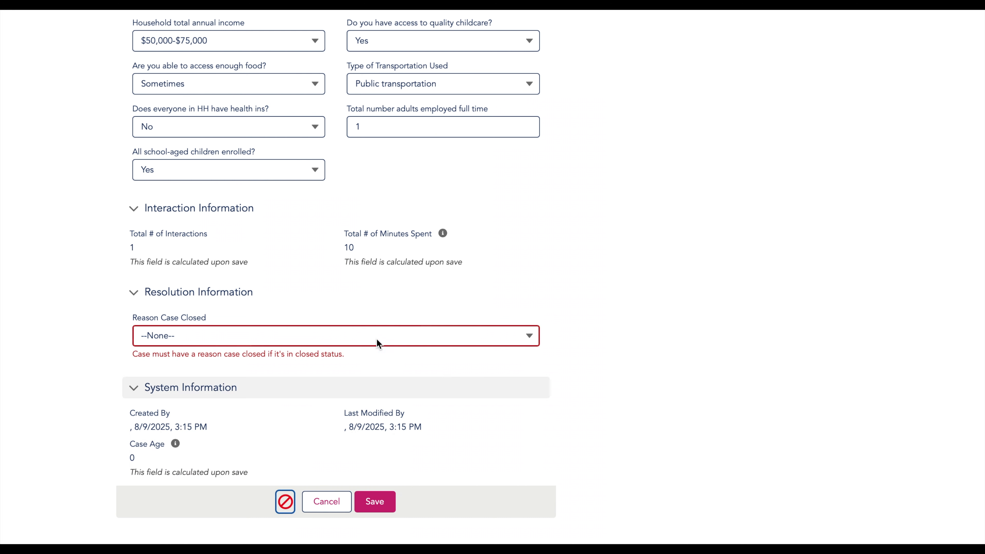
{"action": "left_click", "coordinate": [383, 342]}
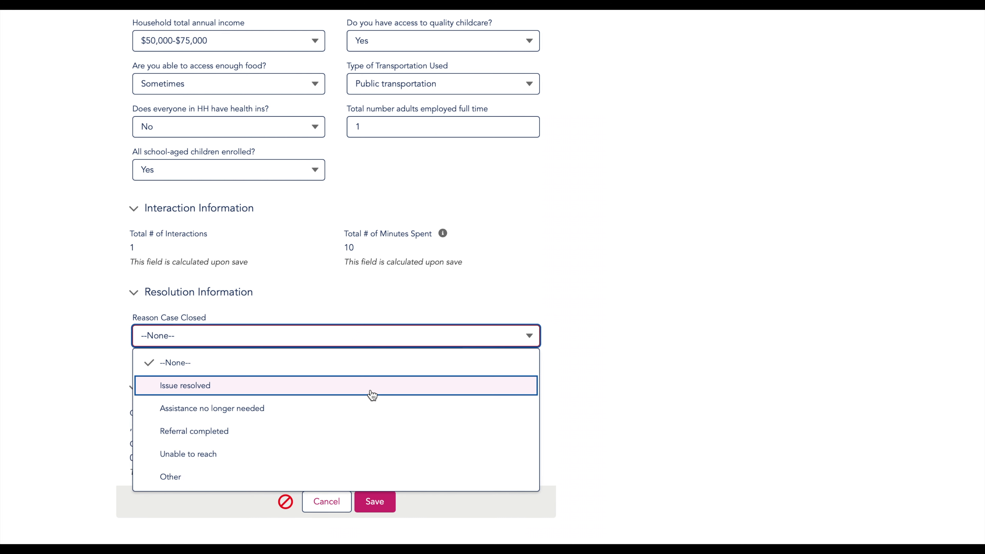
{"action": "left_click", "coordinate": [342, 477]}
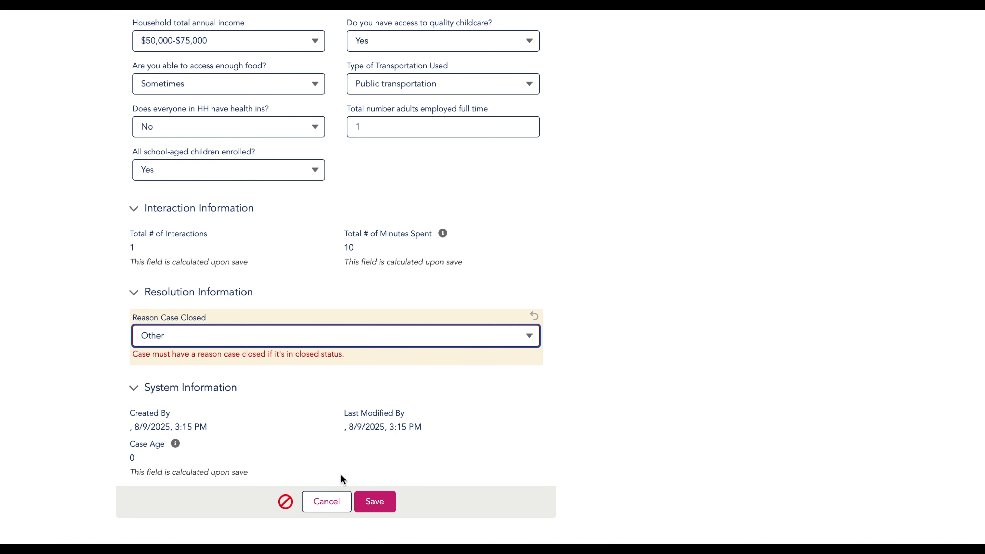
{"action": "left_click", "coordinate": [375, 502]}
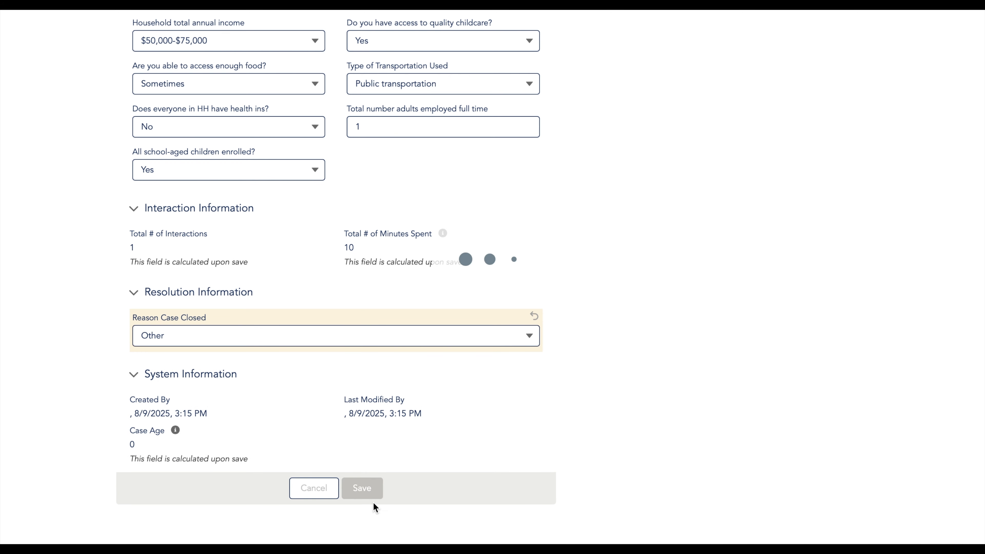
{"action": "mouse_move", "coordinate": [182, 152]}
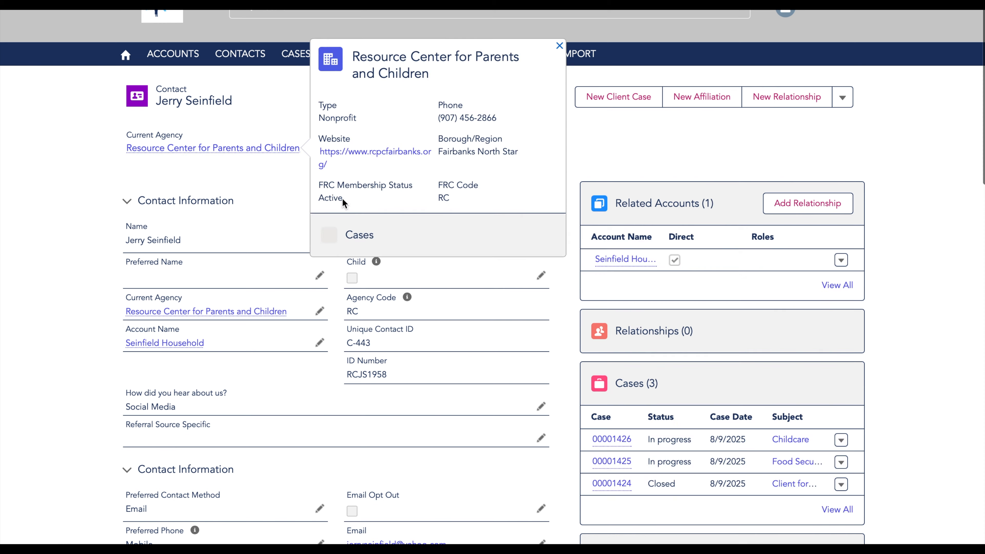
{"action": "scroll", "coordinate": [737, 408], "scroll_direction": "down", "scroll_amount": 3}
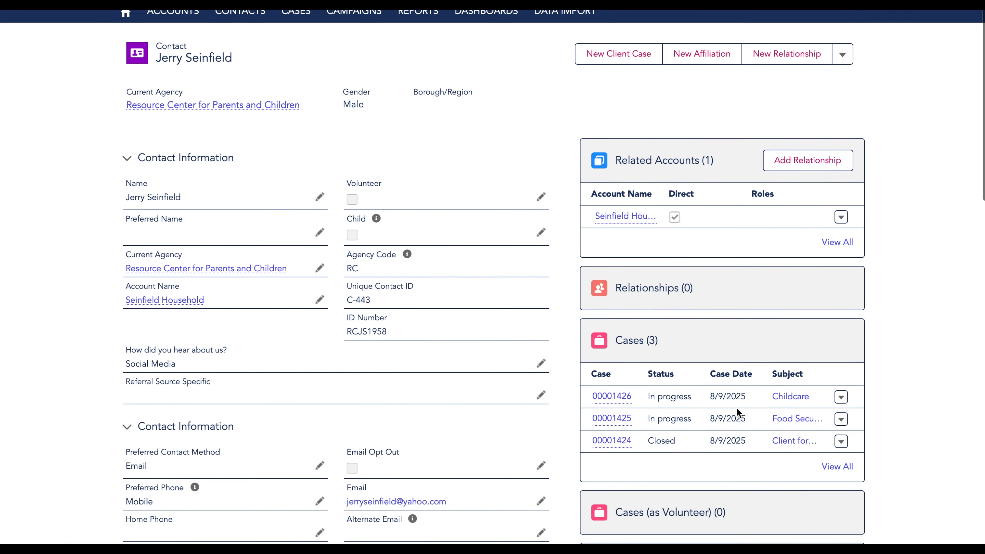